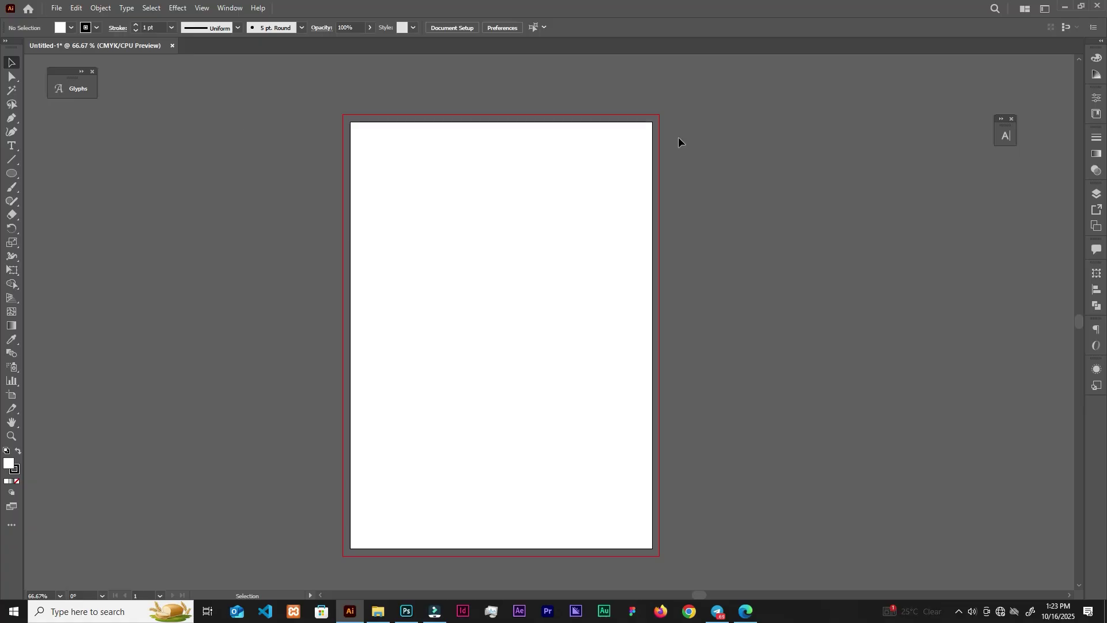
Expand the collapsed panel dock and reset the Essentials Classic workspace to its default arrangement.
{"action": "left_click", "coordinate": [1101, 41]}
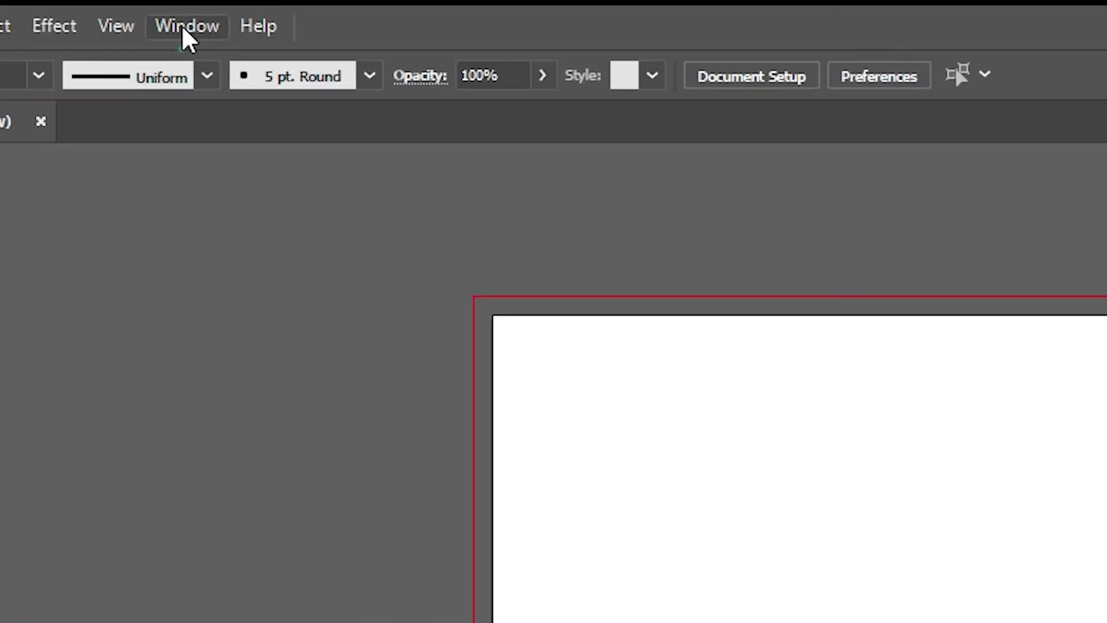
{"action": "left_click", "coordinate": [230, 8]}
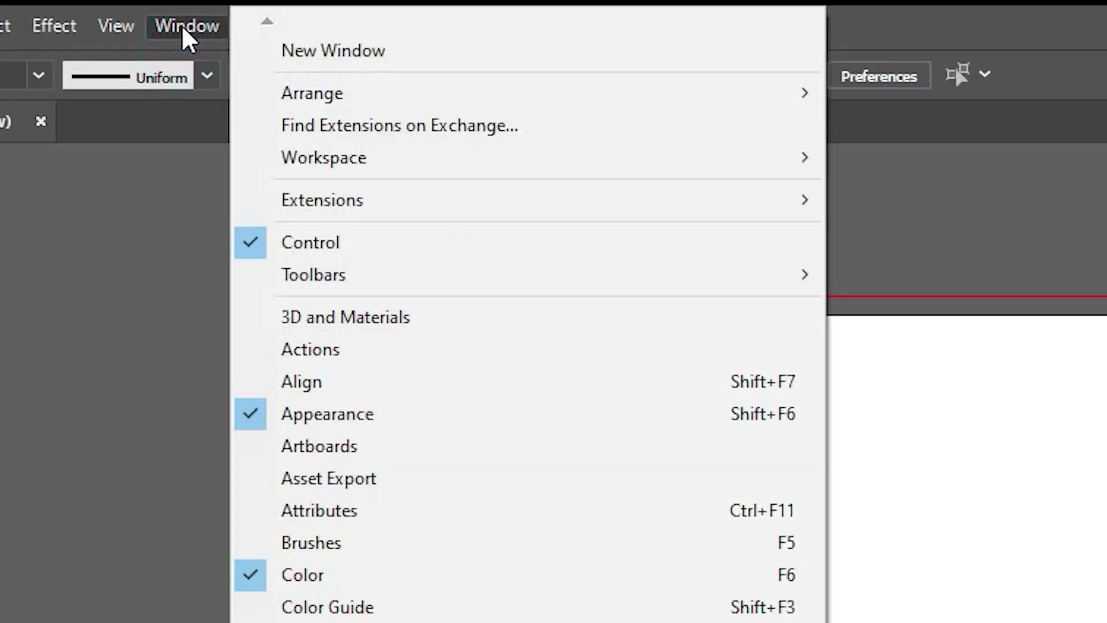
{"action": "mouse_move", "coordinate": [374, 157]}
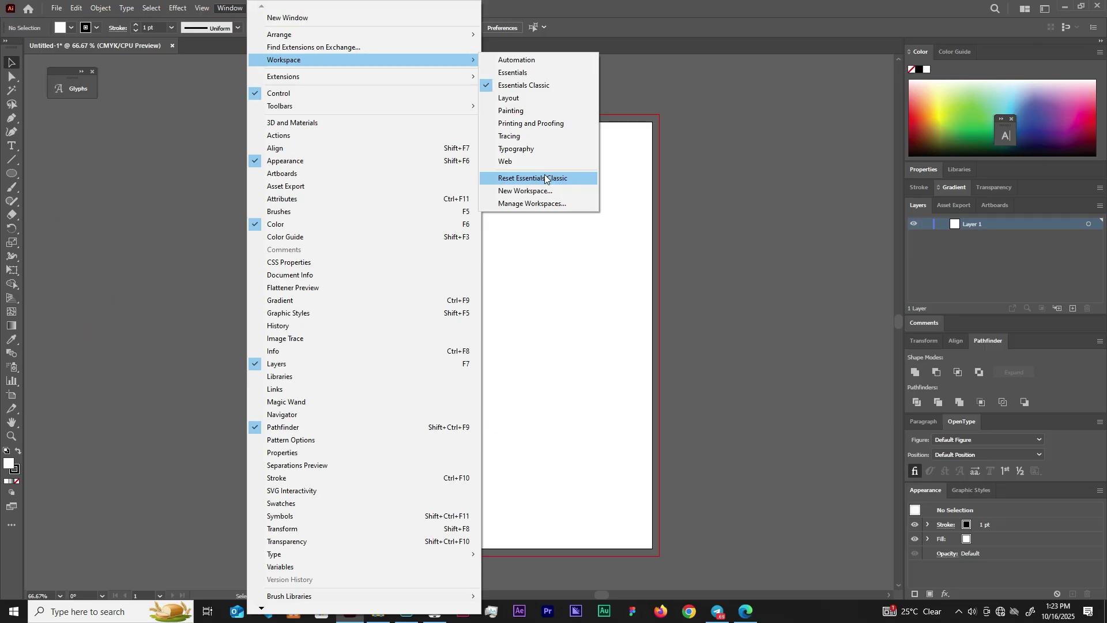
{"action": "left_click", "coordinate": [545, 178]}
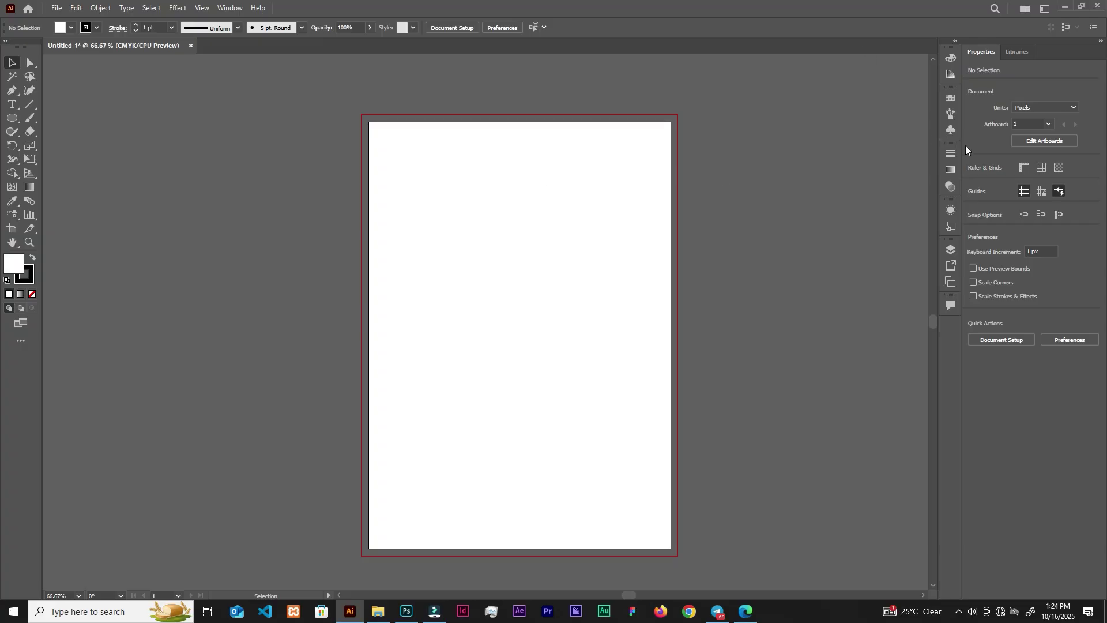
Examine the docked panels by expanding and collapsing the dock, and view the Swatches, Brushes and Gradient panels individually.
{"action": "left_click", "coordinate": [956, 41]}
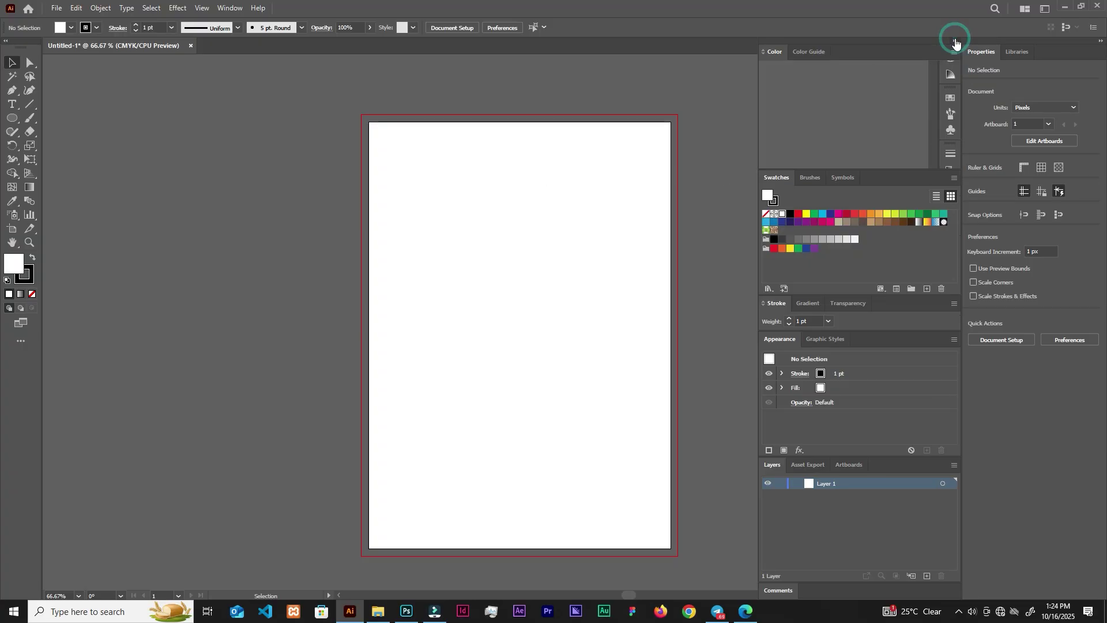
{"action": "left_click", "coordinate": [956, 41]}
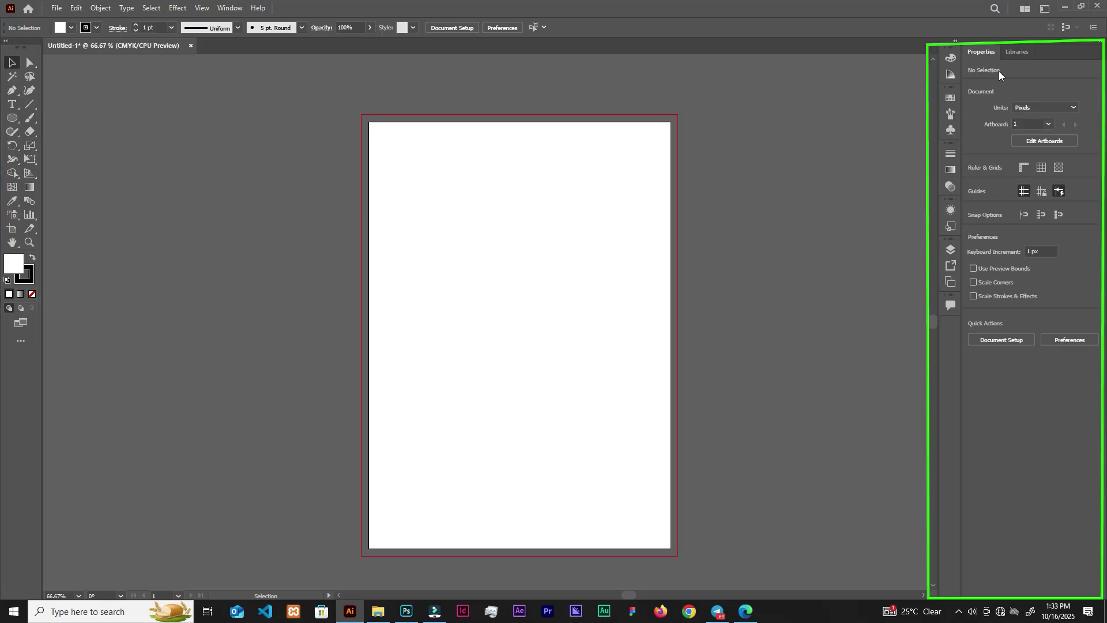
{"action": "left_click", "coordinate": [954, 60]}
{"action": "left_click", "coordinate": [951, 98]}
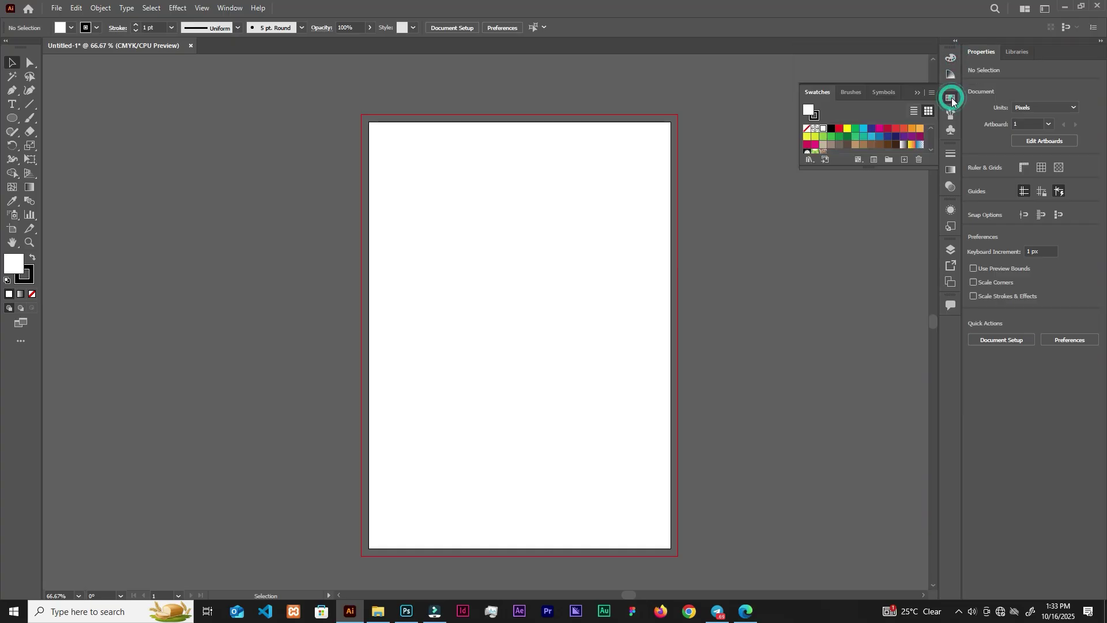
{"action": "left_click", "coordinate": [851, 92]}
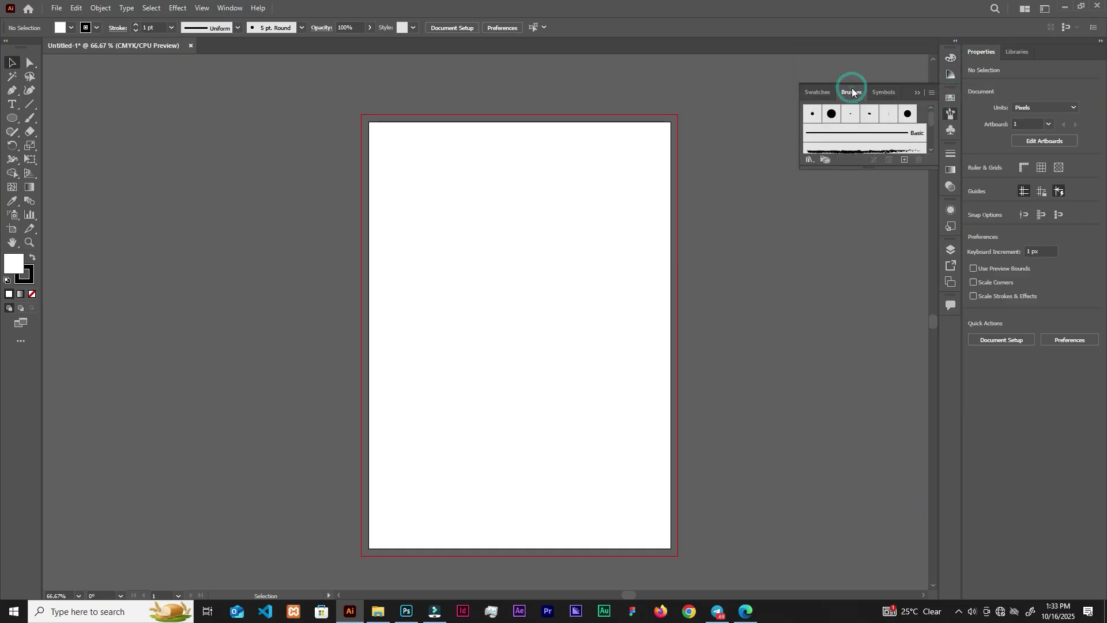
{"action": "left_click", "coordinate": [951, 169]}
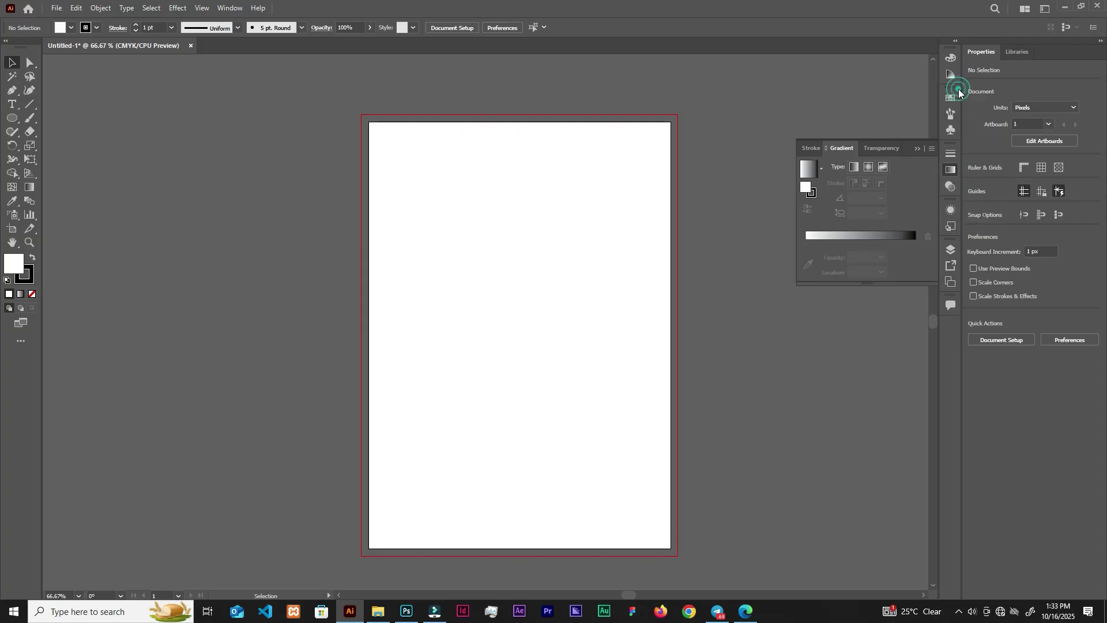
{"action": "left_click", "coordinate": [917, 148]}
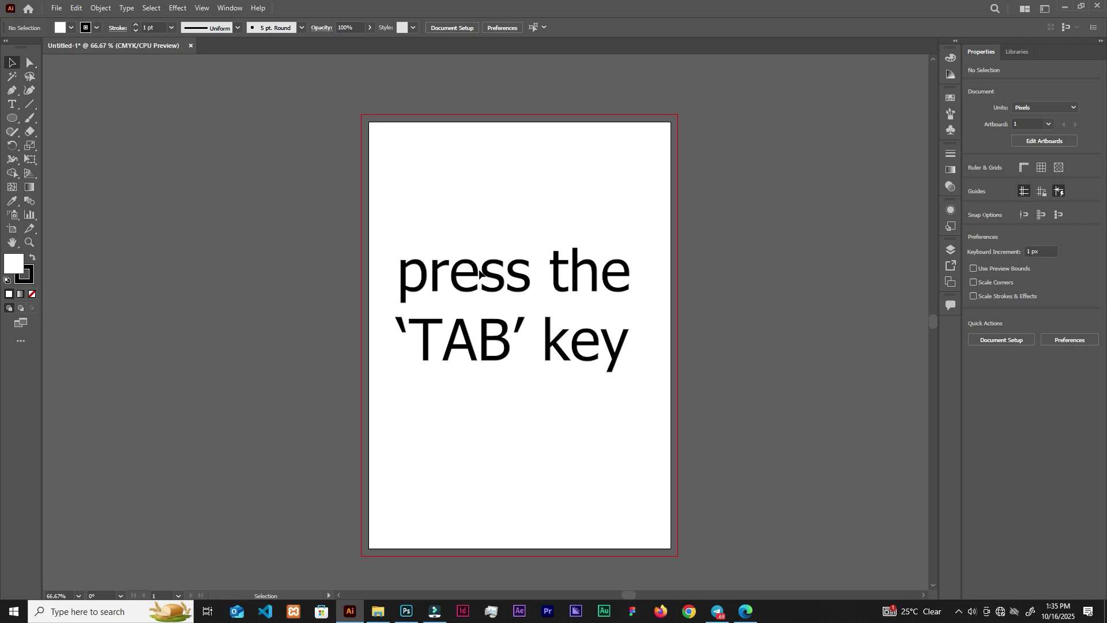
Hide all panels, the toolbar and the control bar, and show them again, twice.
{"action": "key", "text": "Tab"}
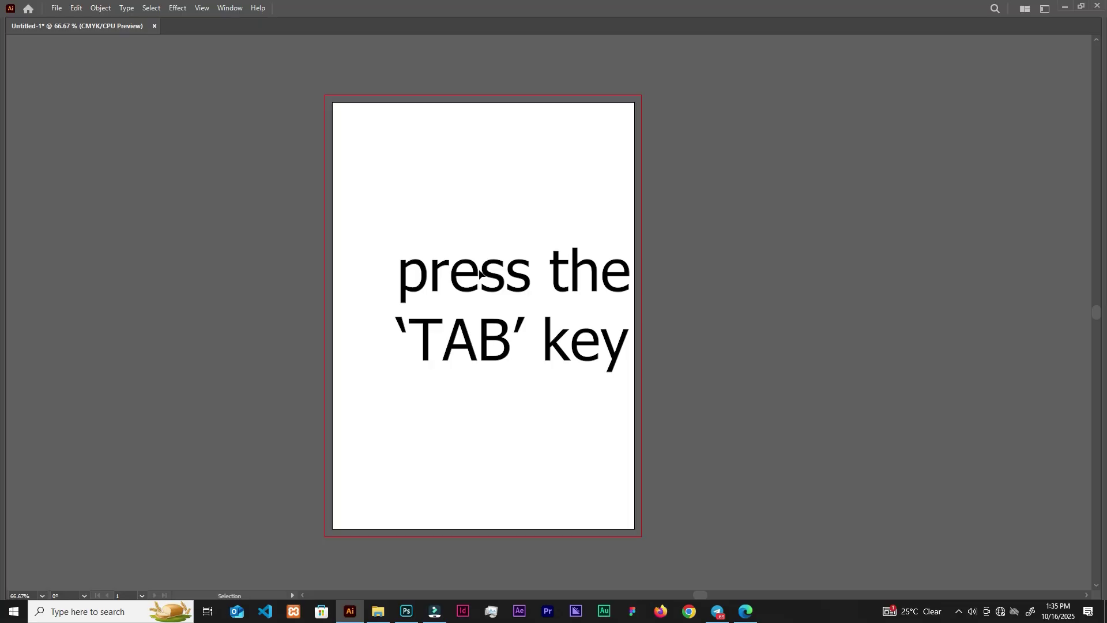
{"action": "key", "text": "Tab"}
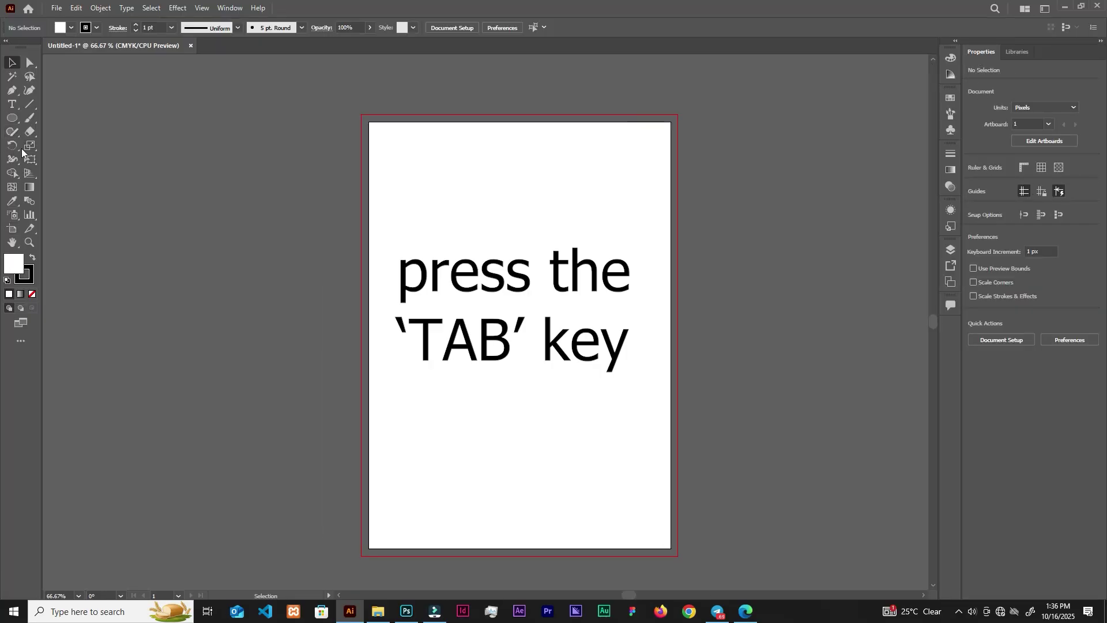
{"action": "key", "text": "Tab"}
{"action": "key", "text": "Tab"}
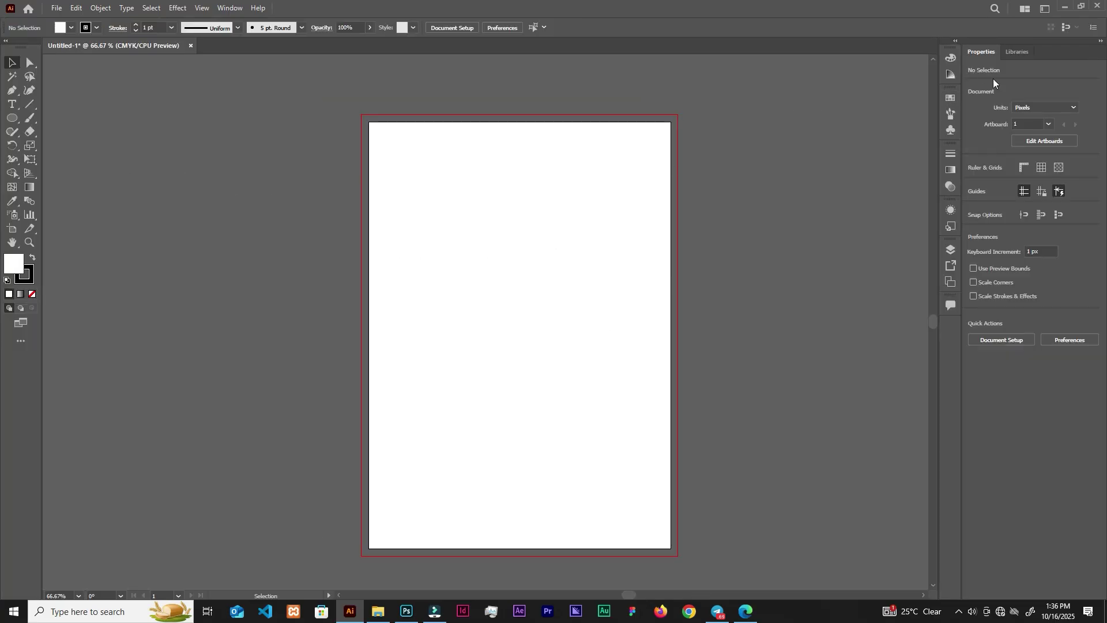
Hide only the docked panels while keeping the toolbar and control bar, and show them again.
{"action": "key", "text": "shift"}
{"action": "key", "text": "shift+Tab"}
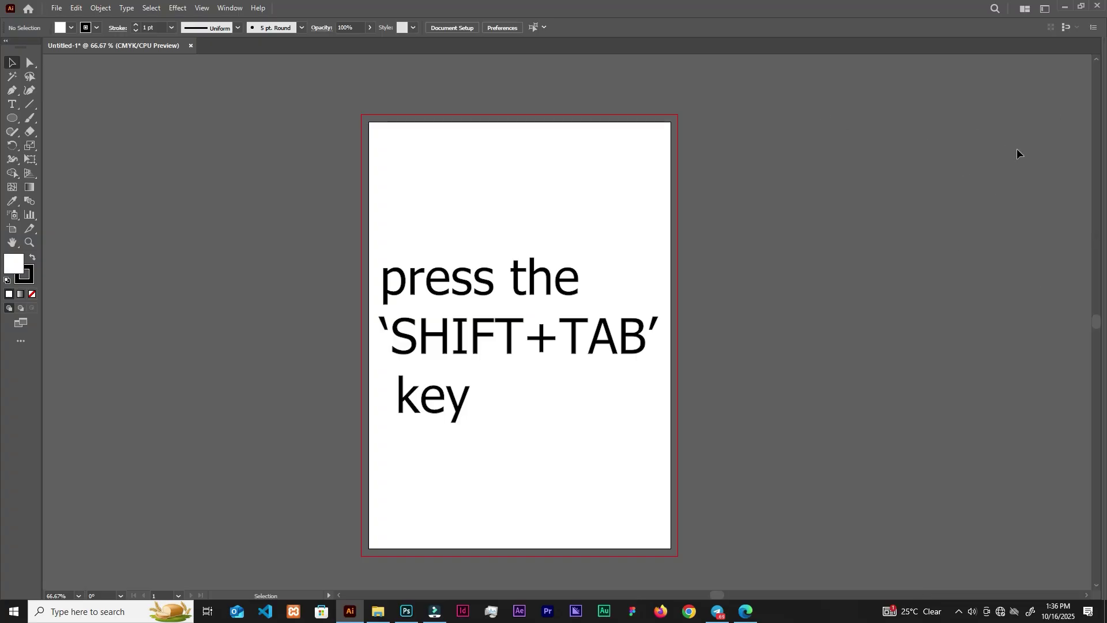
{"action": "key", "text": "shift+Tab"}
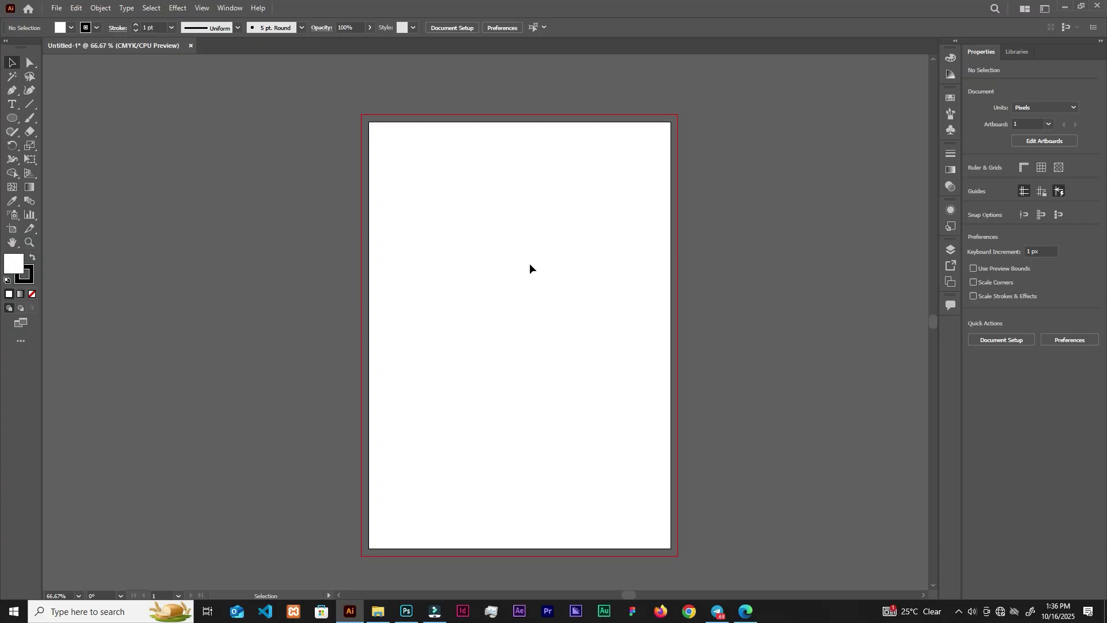
Cycle twice through full screen with menu bar, full screen and normal screen modes.
{"action": "key", "text": "f"}
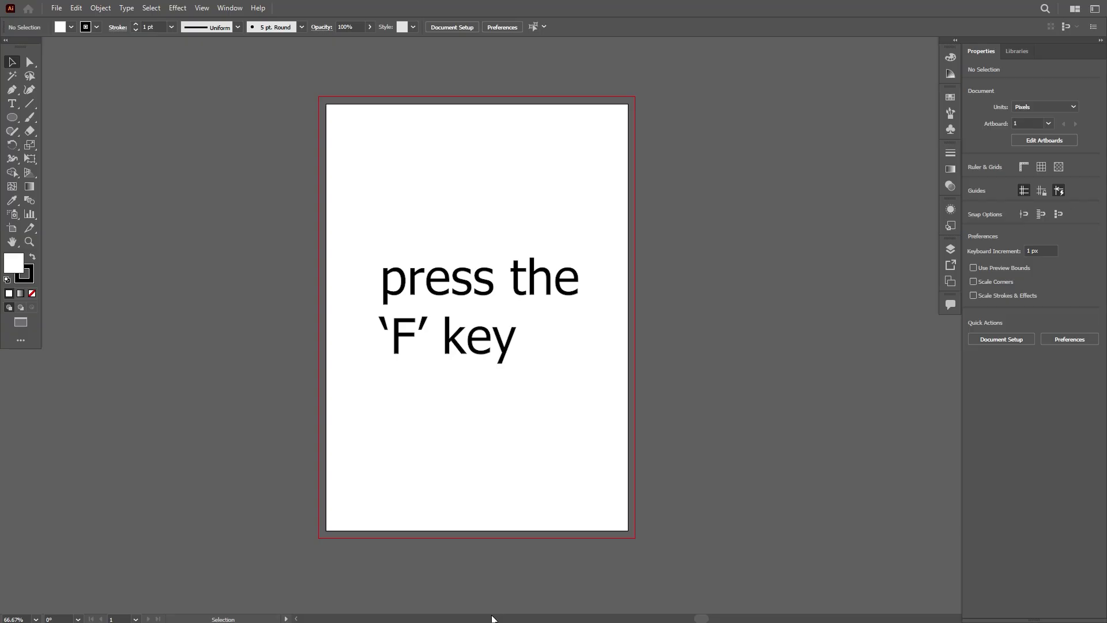
{"action": "key", "text": "f"}
{"action": "key", "text": "f"}
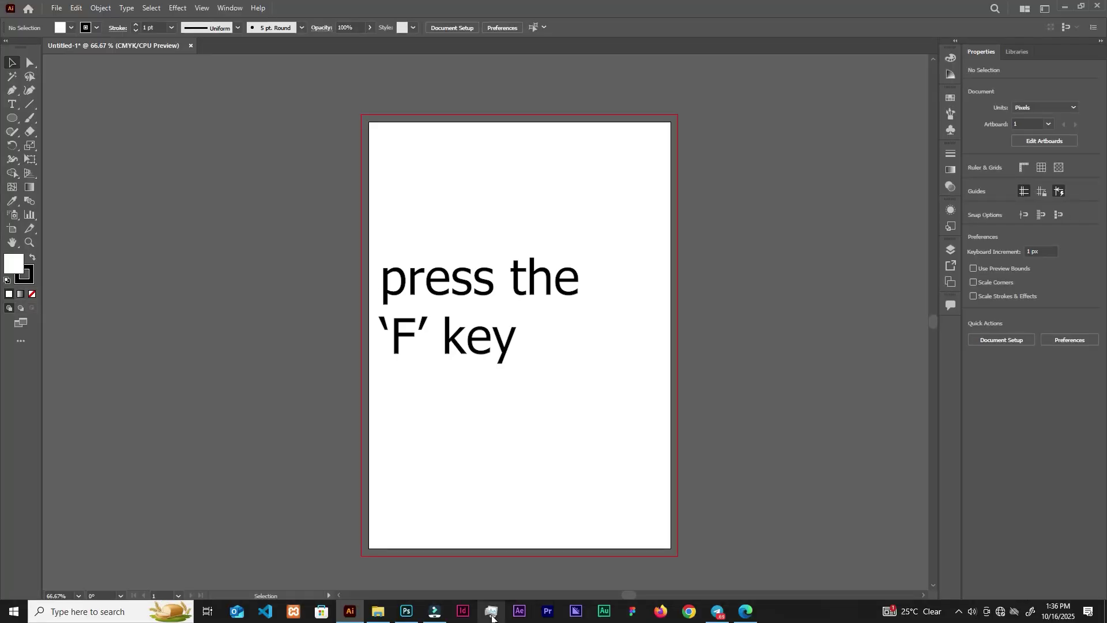
{"action": "key", "text": "f"}
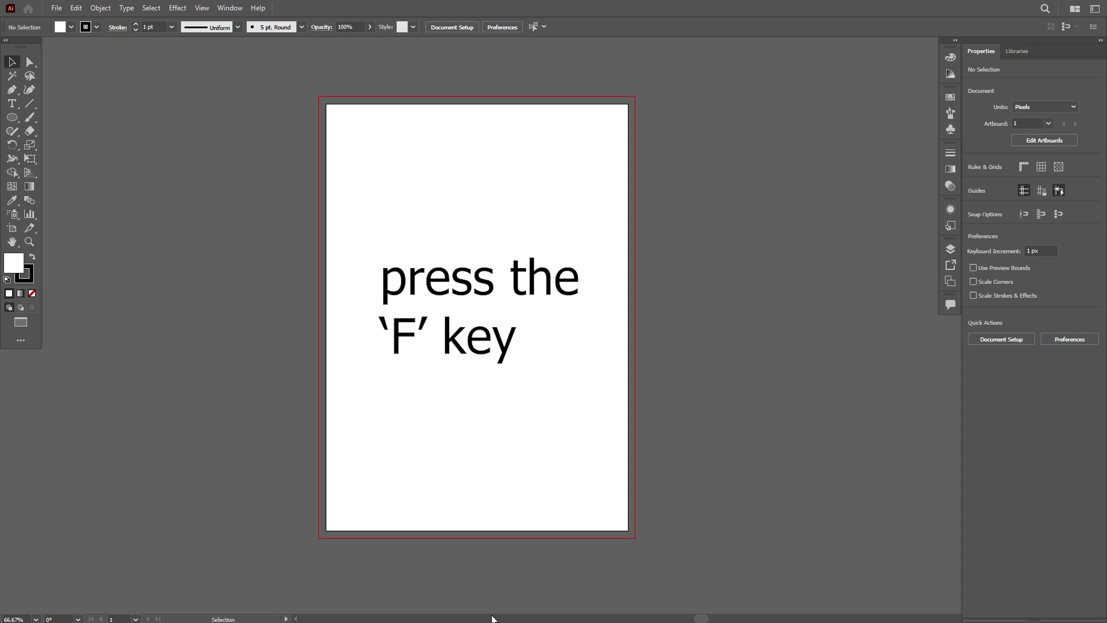
{"action": "key", "text": "f"}
{"action": "key", "text": "f"}
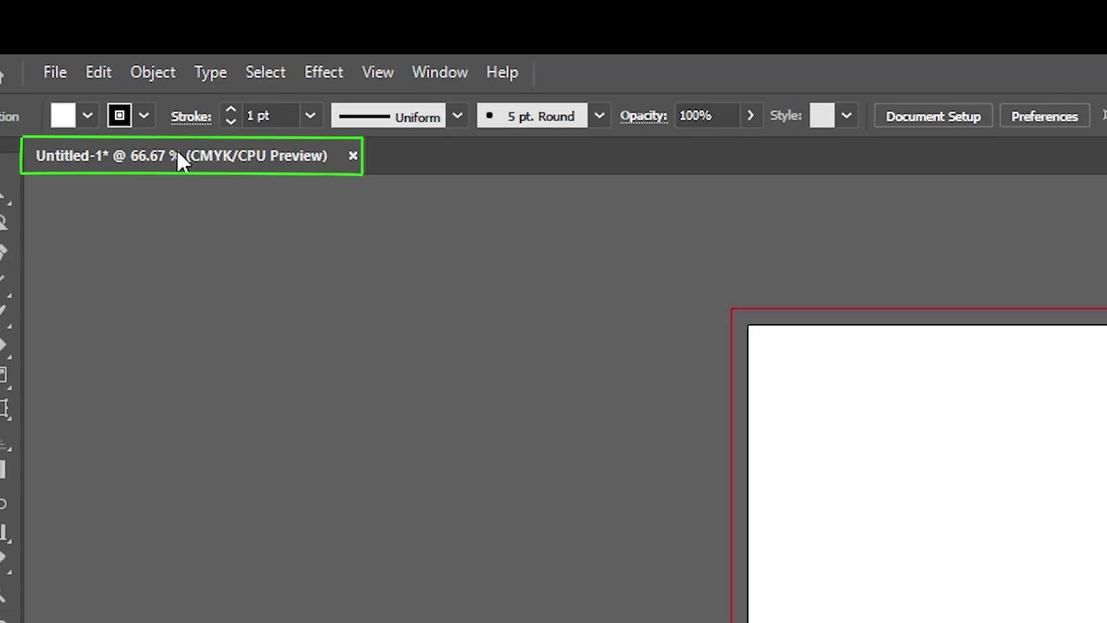
View the artboard in full screen mode without the interface, and return to normal screen mode.
{"action": "key", "text": "f"}
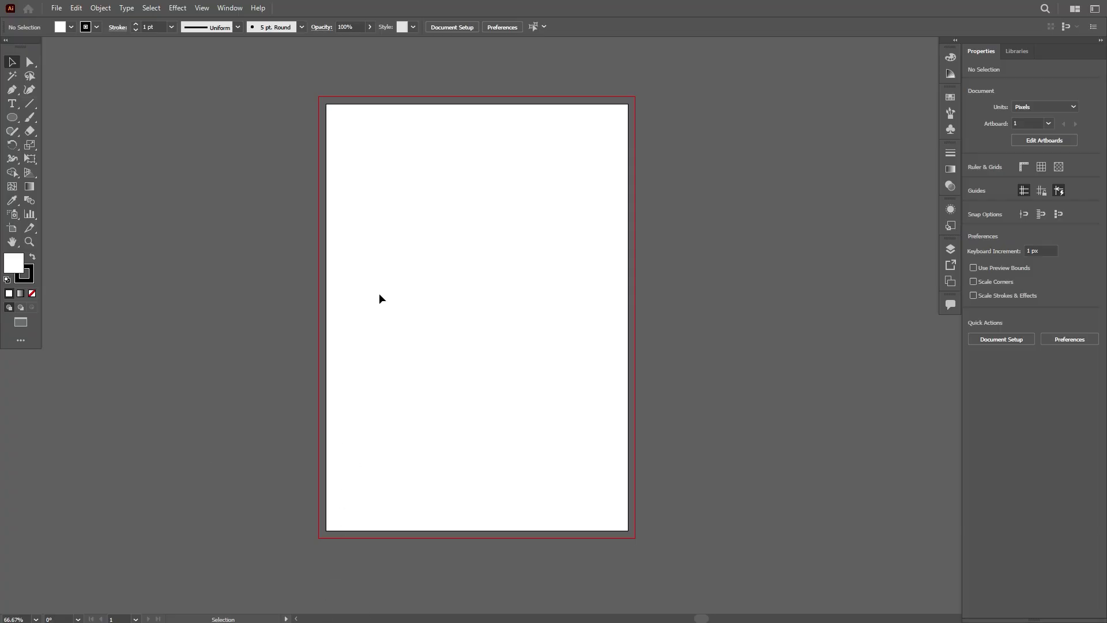
{"action": "key", "text": "f"}
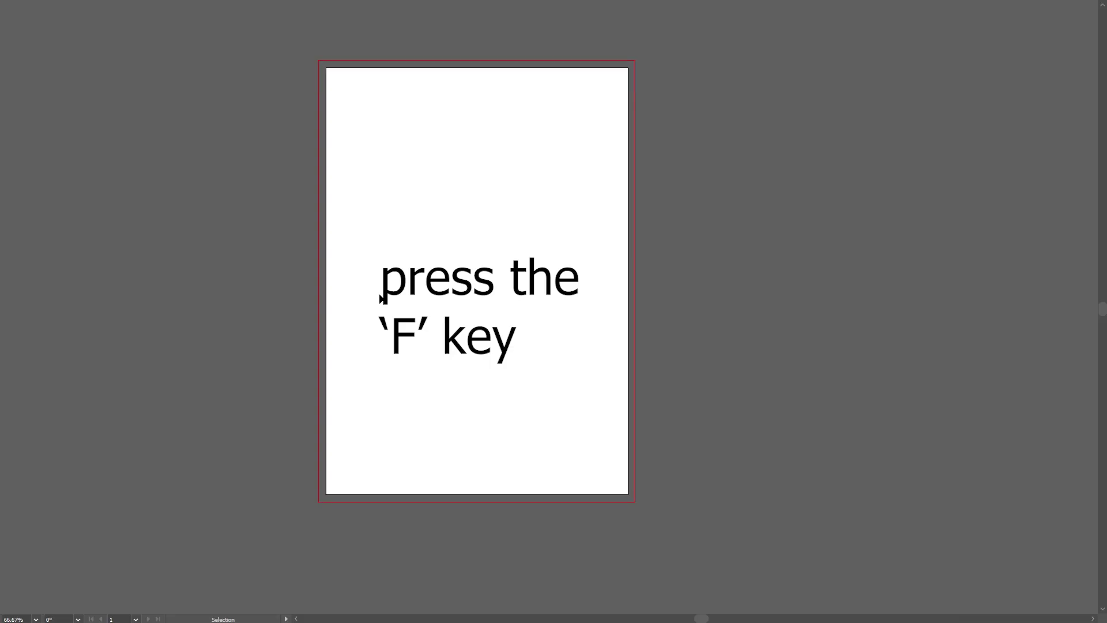
{"action": "key", "text": "space"}
{"action": "left_click_drag", "start_coordinate": [470, 266], "coordinate": [536, 301]}
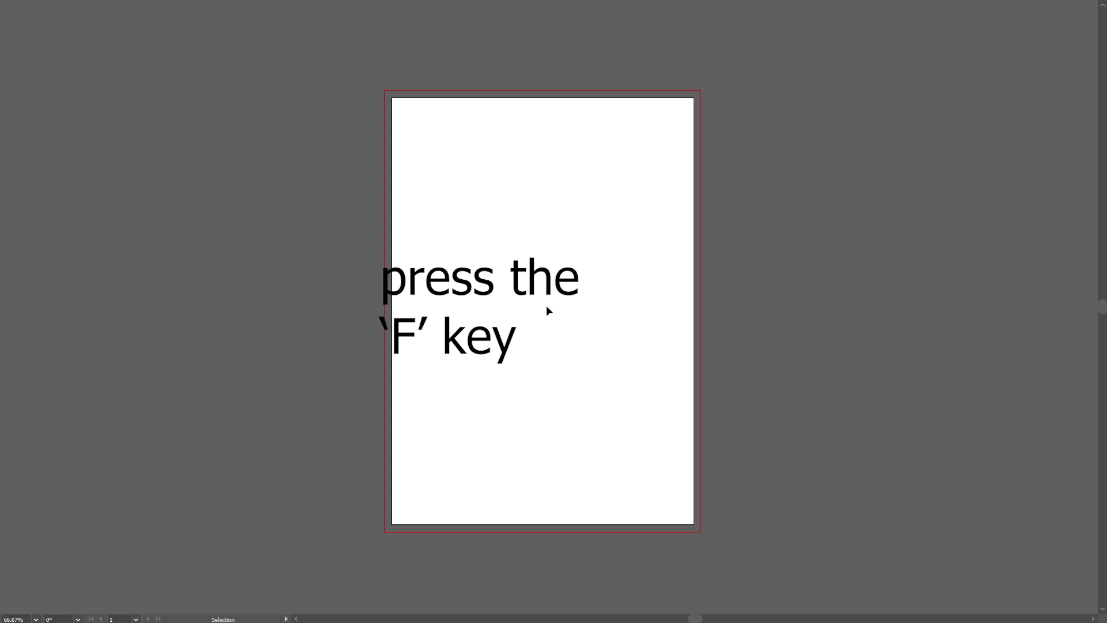
{"action": "key", "text": "f"}
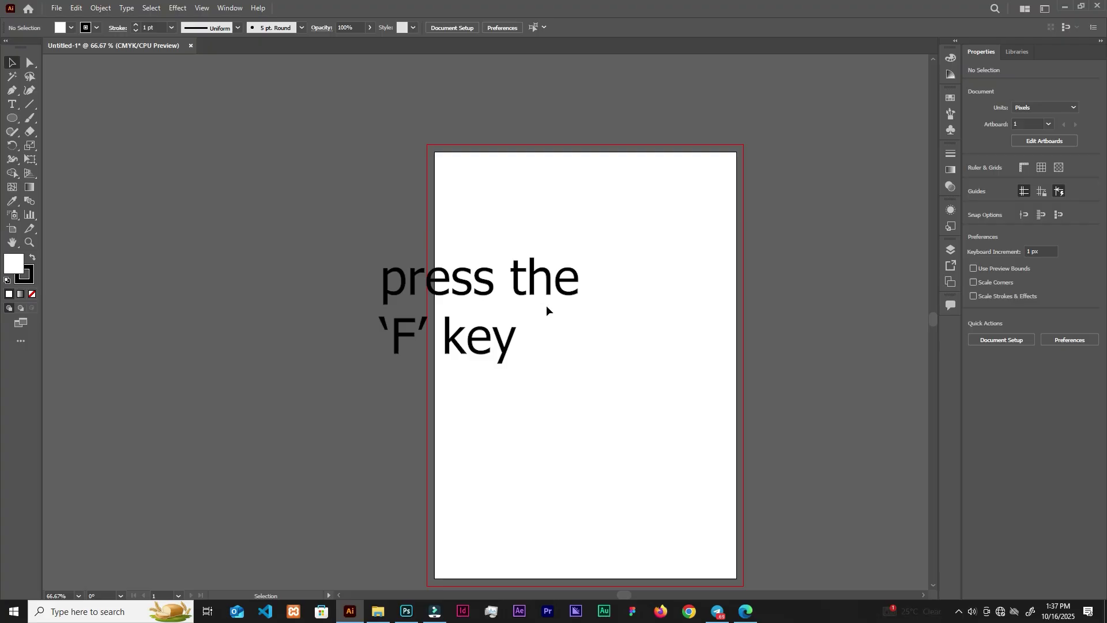
{"action": "key", "text": "space"}
{"action": "left_click_drag", "start_coordinate": [497, 241], "coordinate": [440, 212]}
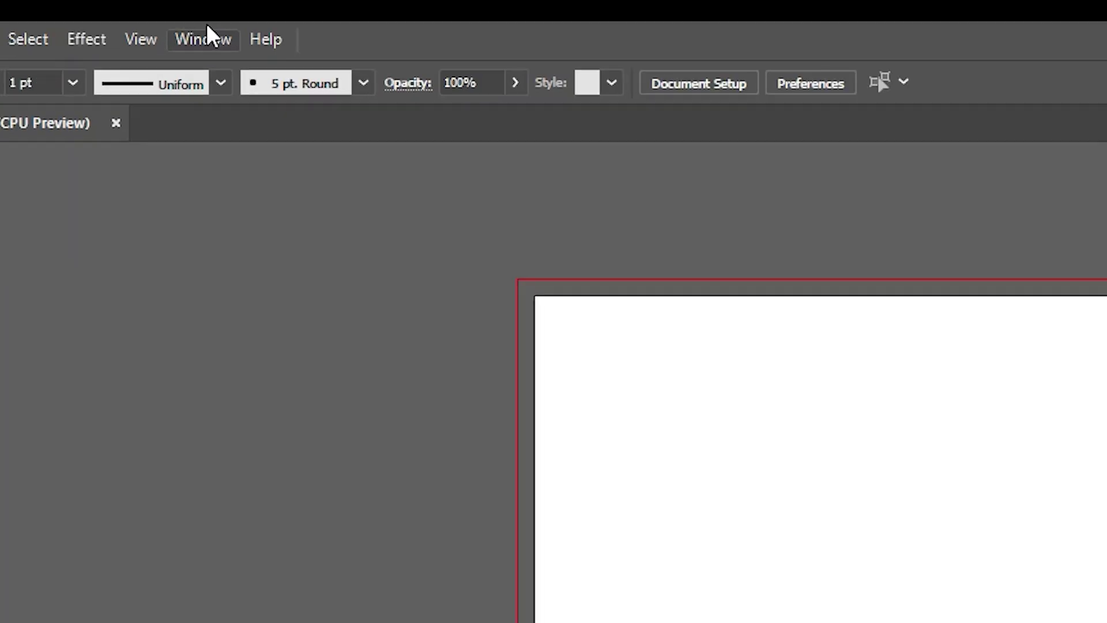
Switch to the Layout workspace.
{"action": "left_click", "coordinate": [232, 8]}
{"action": "mouse_move", "coordinate": [298, 160]}
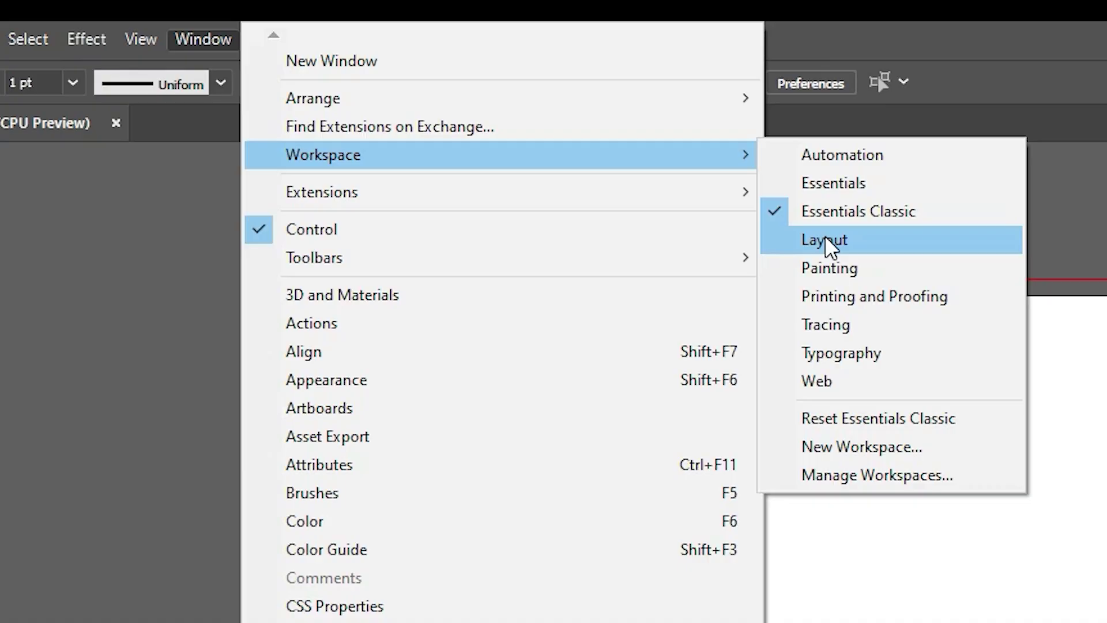
{"action": "left_click", "coordinate": [946, 228]}
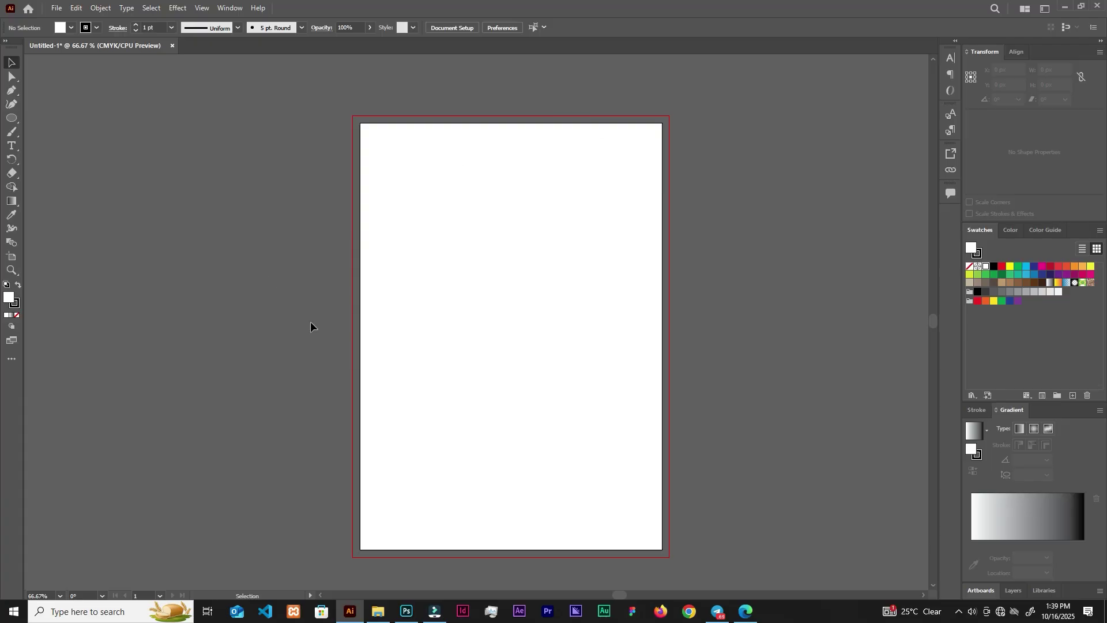
Switch to the Printing and Proofing workspace.
{"action": "left_click", "coordinate": [230, 8]}
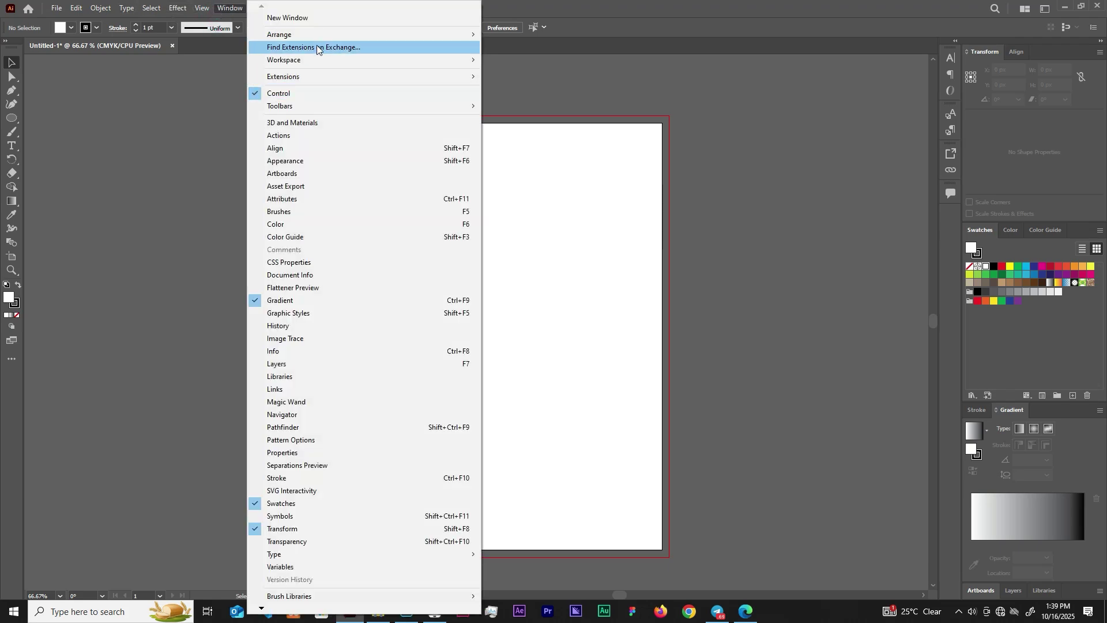
{"action": "mouse_move", "coordinate": [319, 60]}
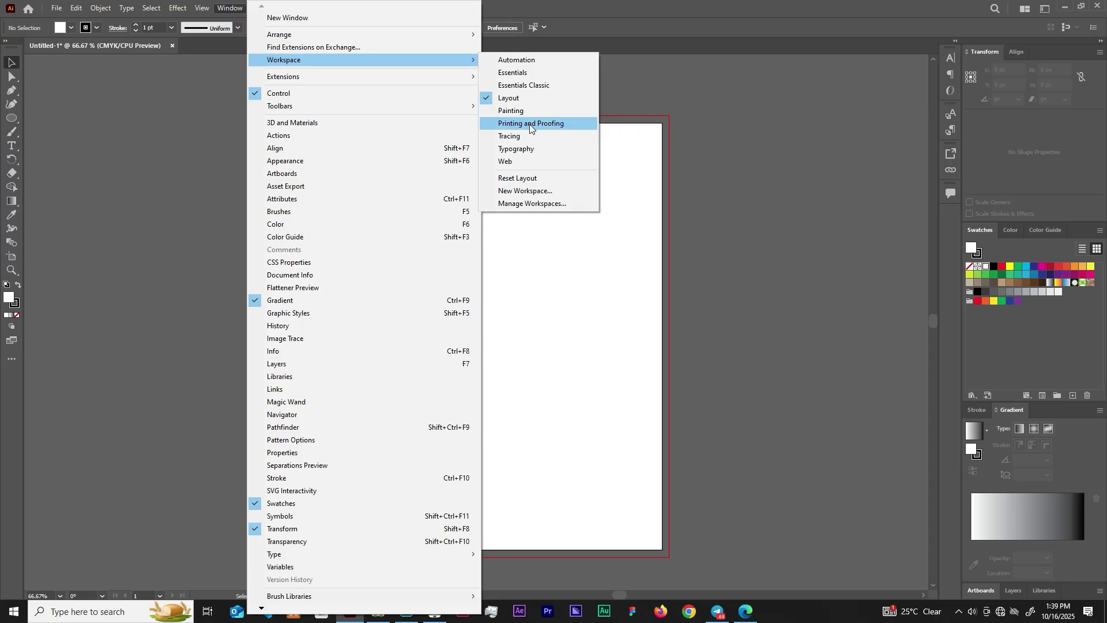
{"action": "left_click", "coordinate": [530, 123]}
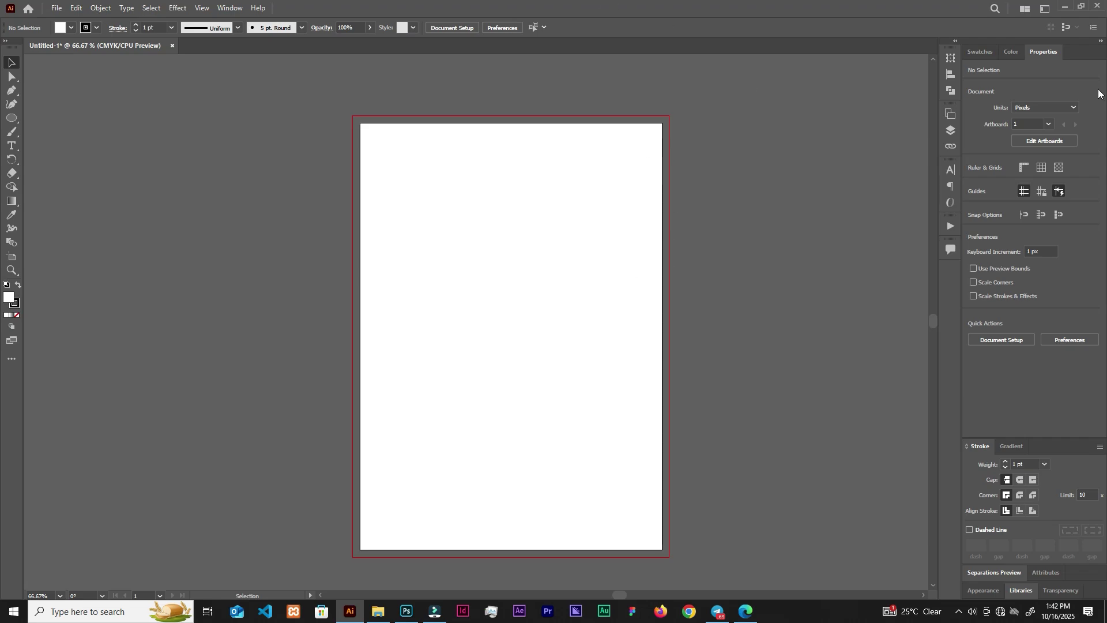
Look over the available workspaces and switch back to the Essentials Classic workspace.
{"action": "left_click", "coordinate": [224, 7]}
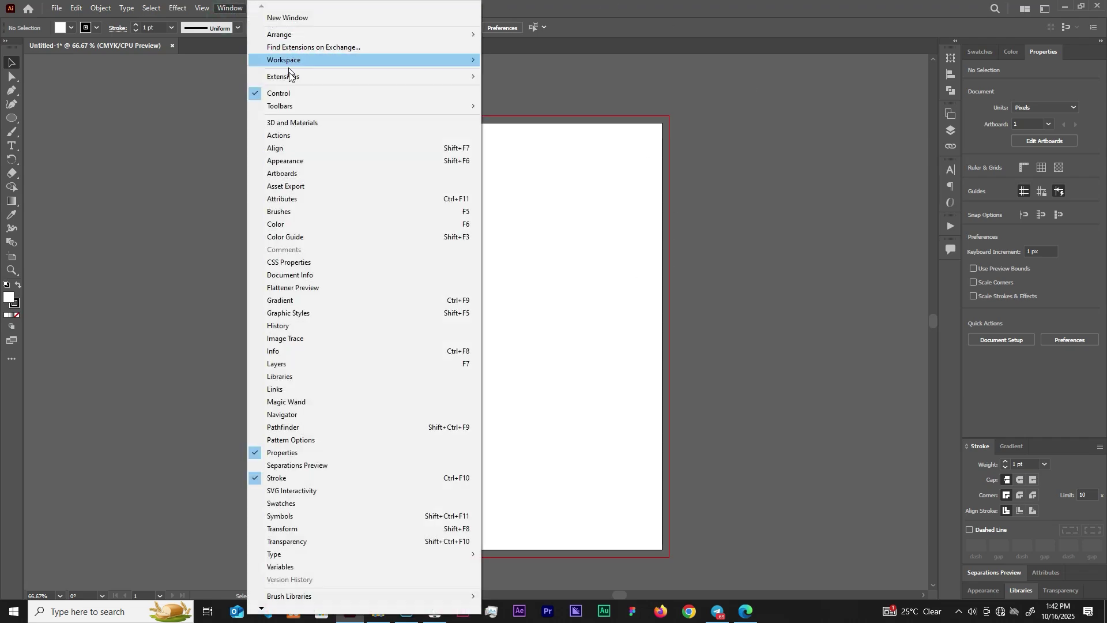
{"action": "mouse_move", "coordinate": [302, 60]}
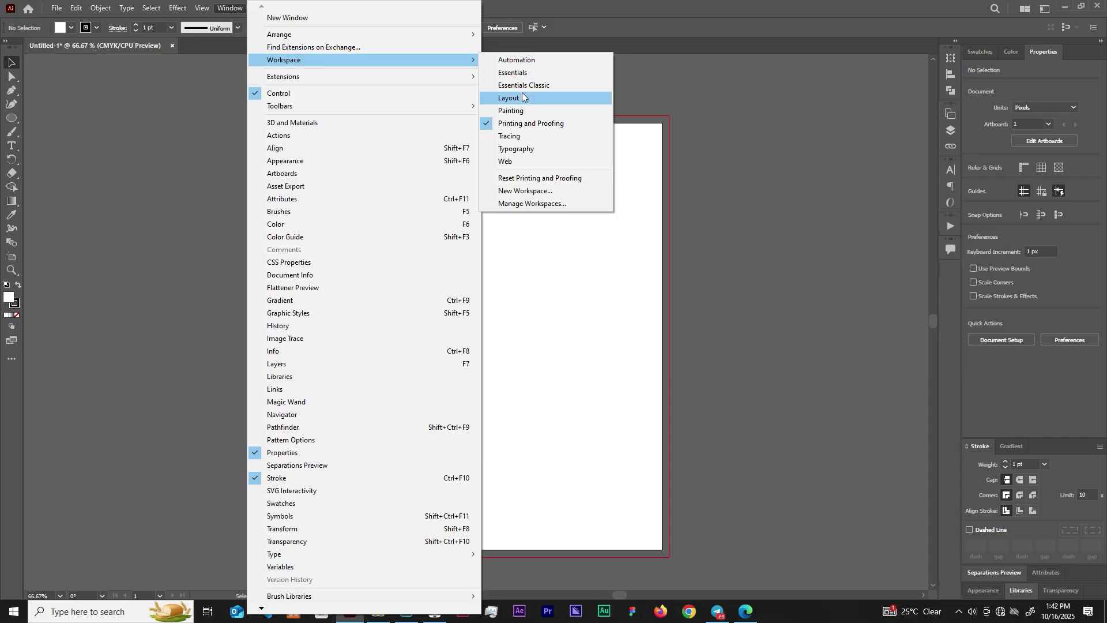
{"action": "left_click", "coordinate": [636, 84]}
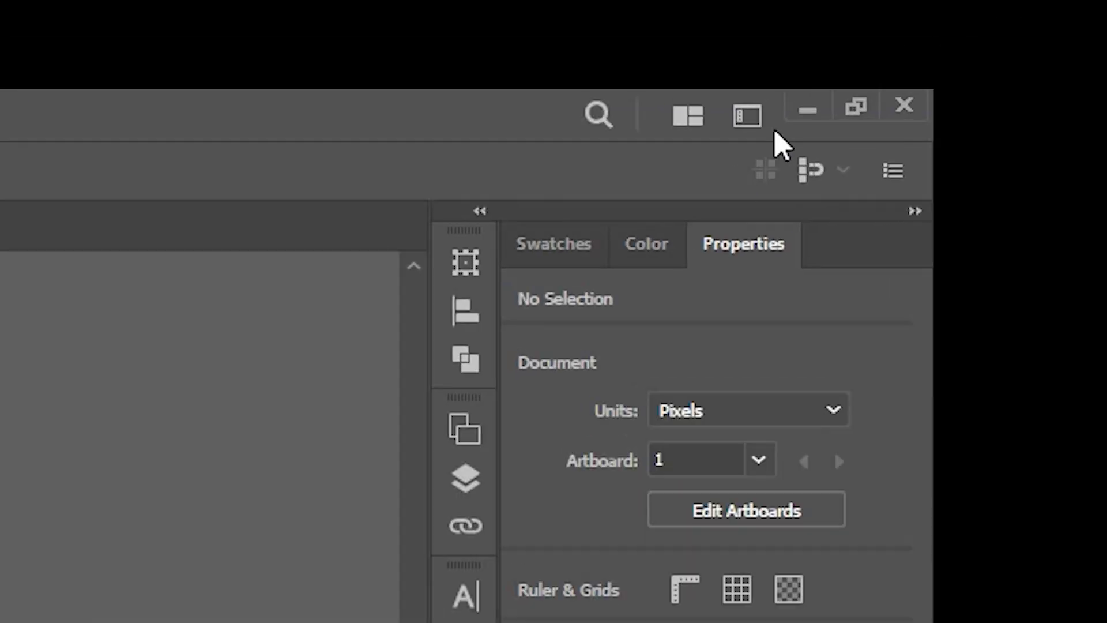
{"action": "left_click", "coordinate": [745, 127]}
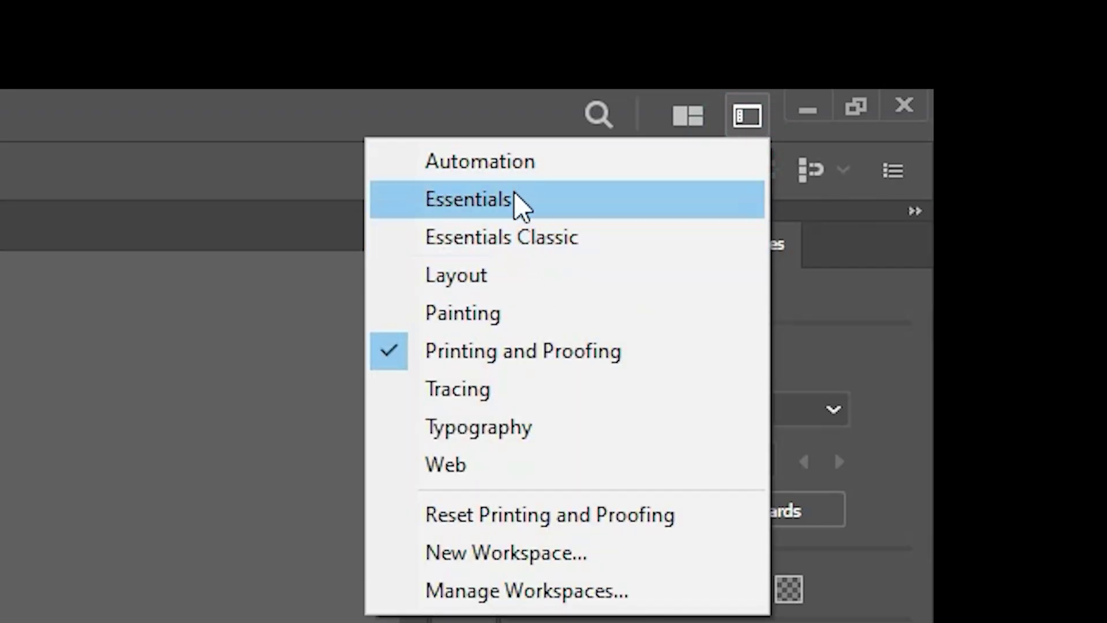
{"action": "left_click", "coordinate": [522, 244]}
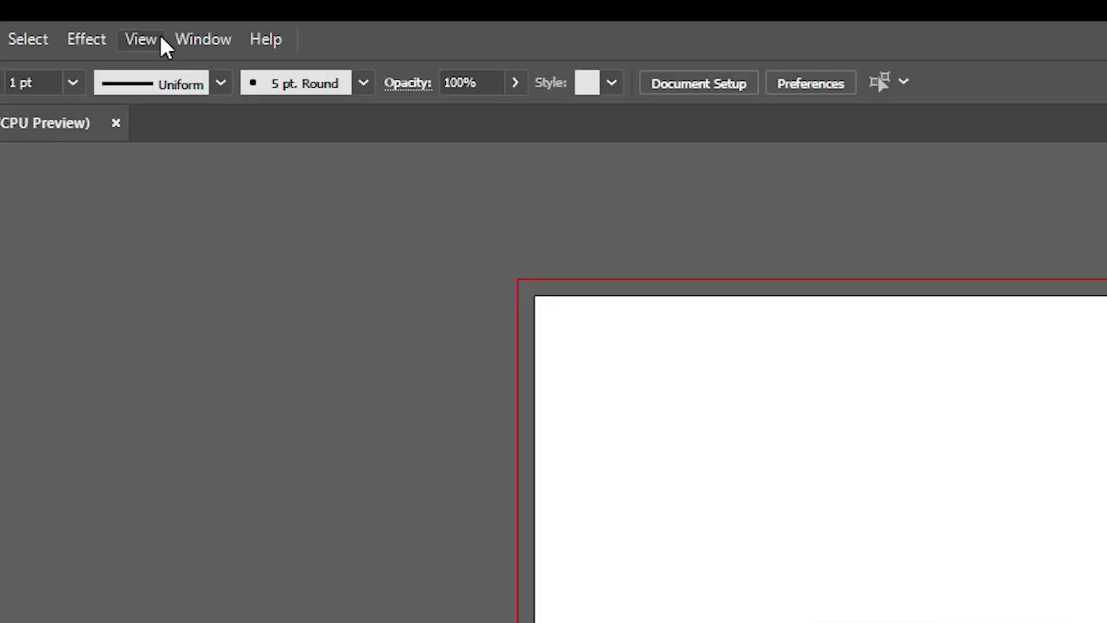
Save the current panel arrangement as a new workspace named qookspace.
{"action": "left_click", "coordinate": [229, 8]}
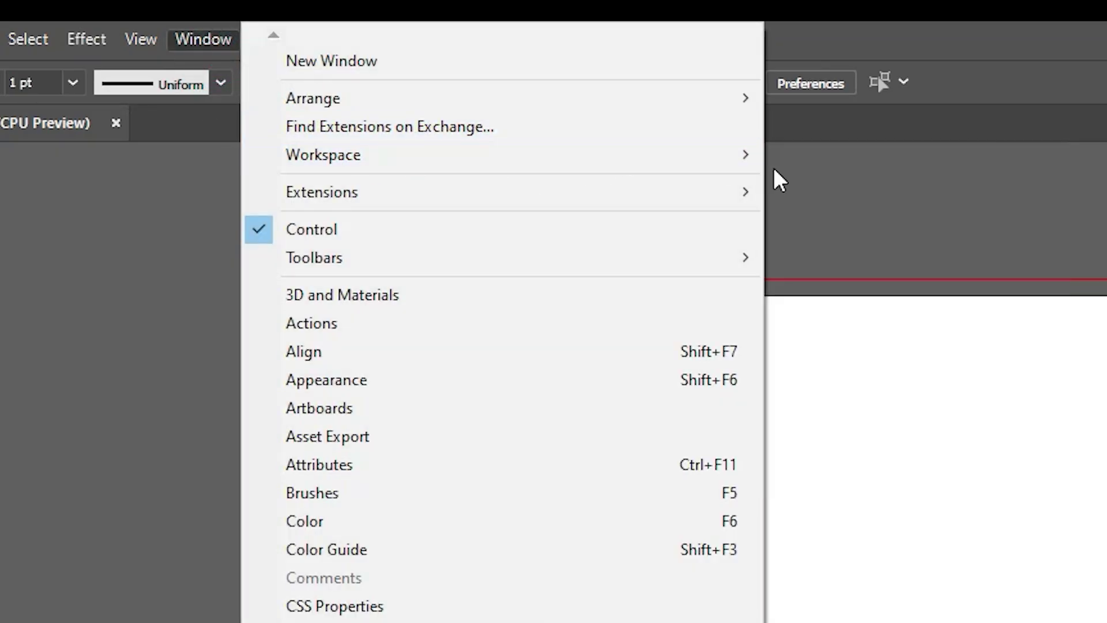
{"action": "mouse_move", "coordinate": [749, 156]}
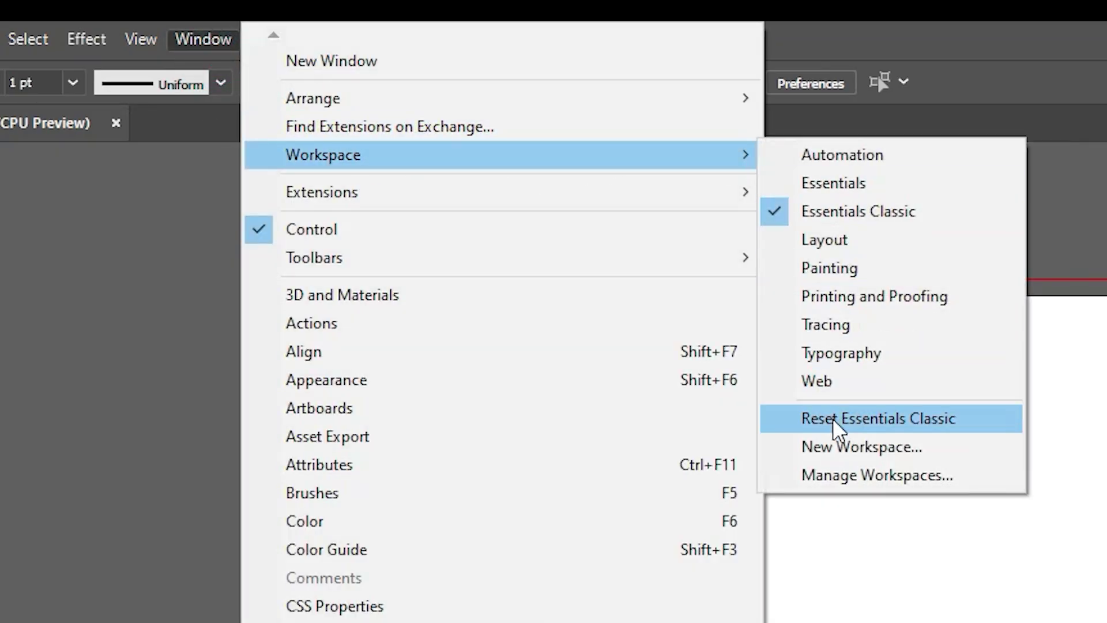
{"action": "left_click", "coordinate": [839, 444]}
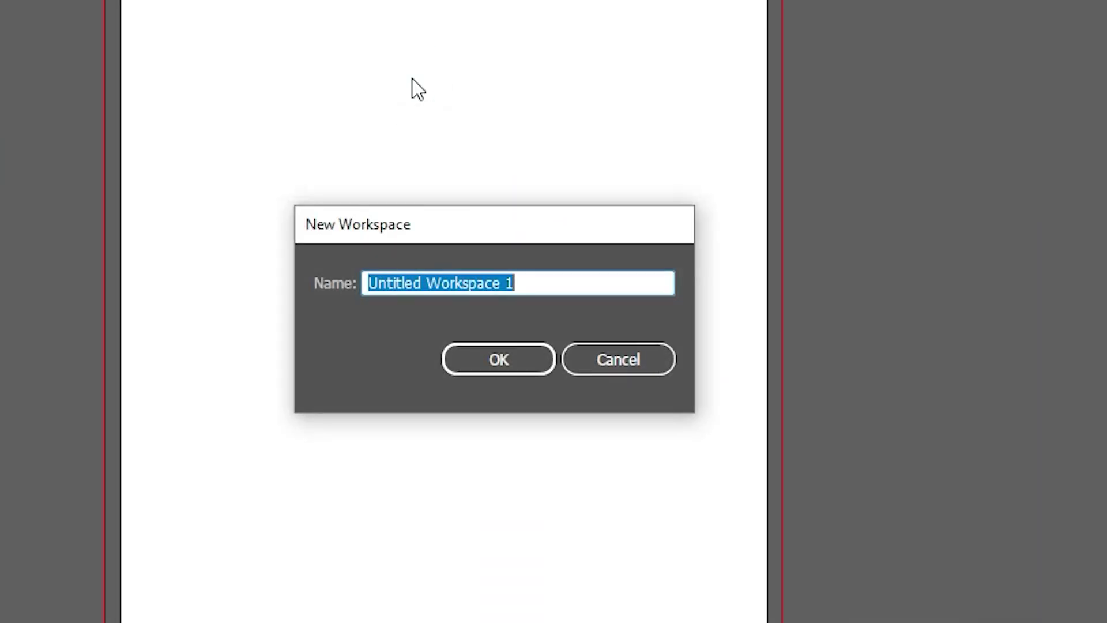
{"action": "type", "text": "qookspa"}
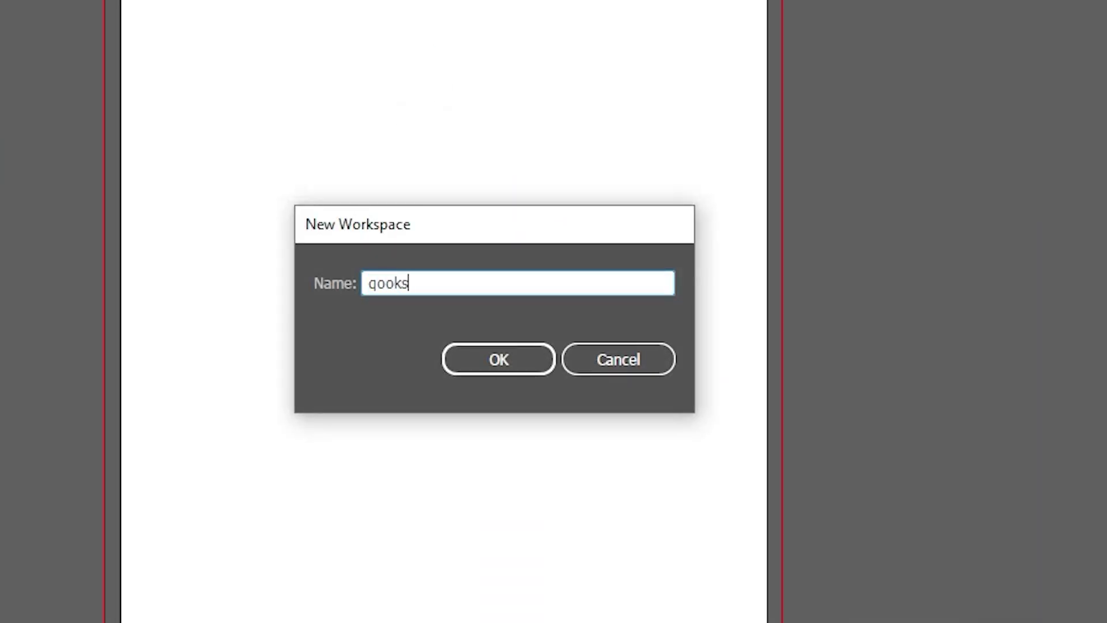
{"action": "type", "text": "ce"}
{"action": "left_click", "coordinate": [494, 360]}
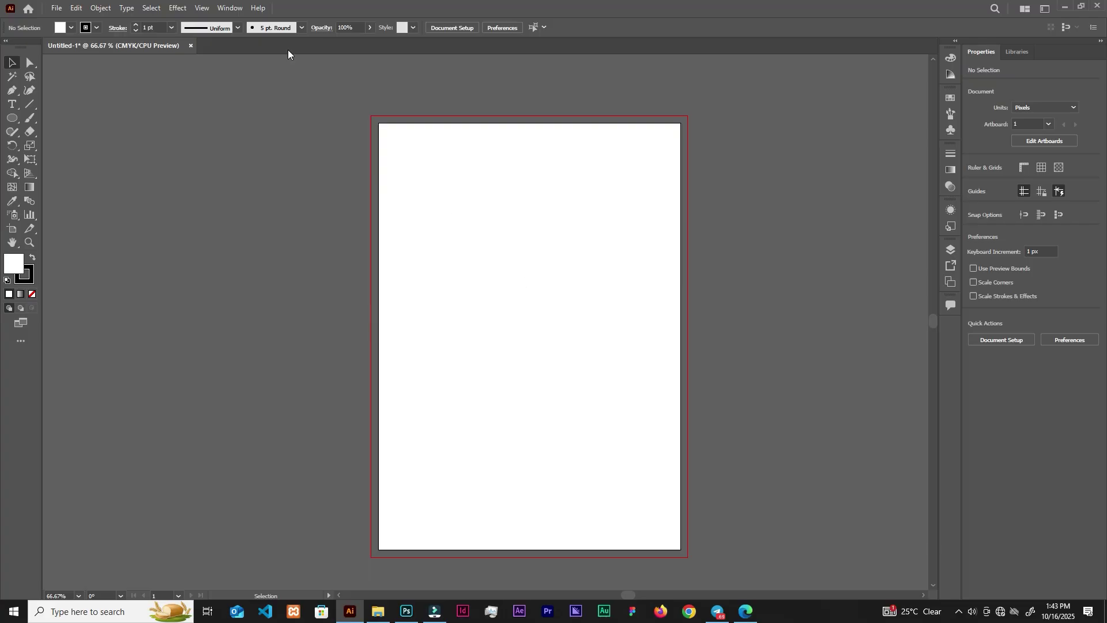
Try duplicating the qookspace workspace in the workspace manager, and discard the change.
{"action": "left_click", "coordinate": [229, 7]}
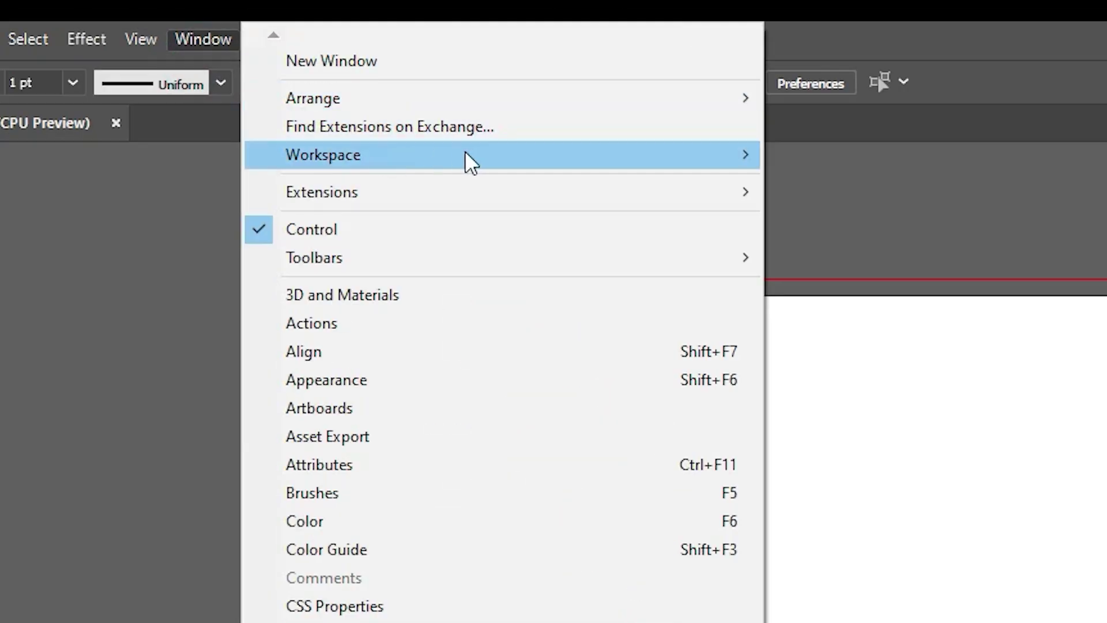
{"action": "mouse_move", "coordinate": [492, 106]}
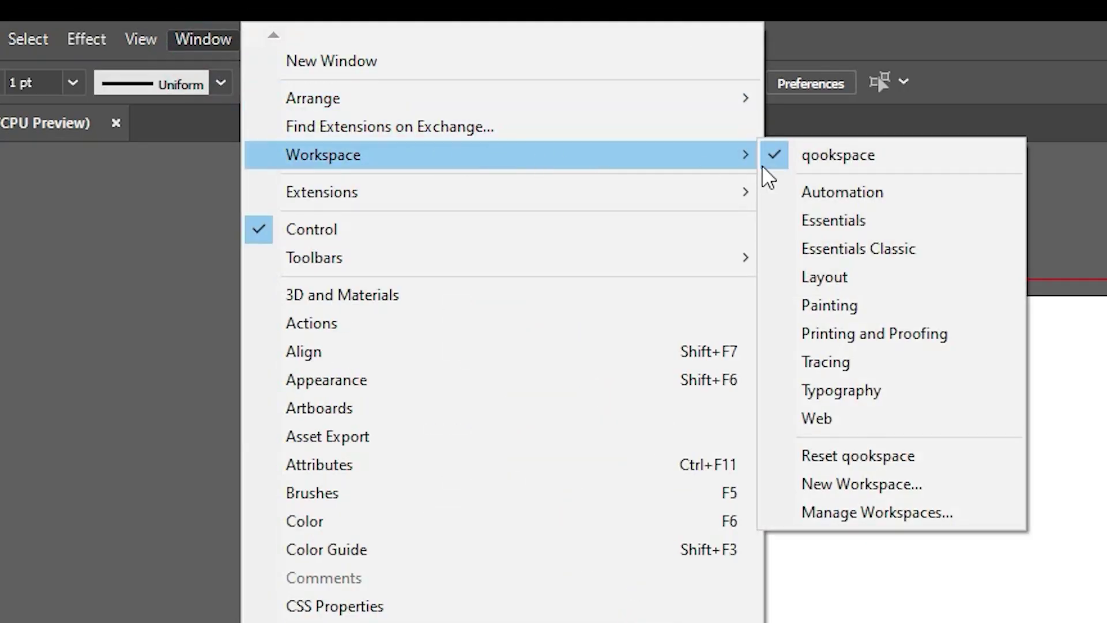
{"action": "left_click", "coordinate": [873, 509]}
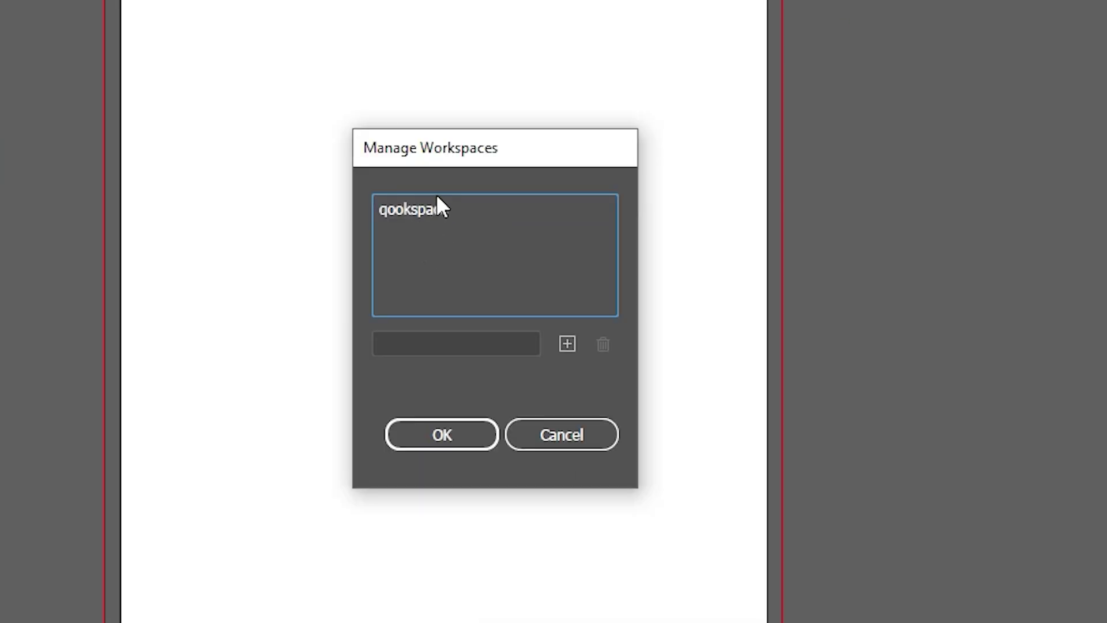
{"action": "left_click", "coordinate": [437, 197]}
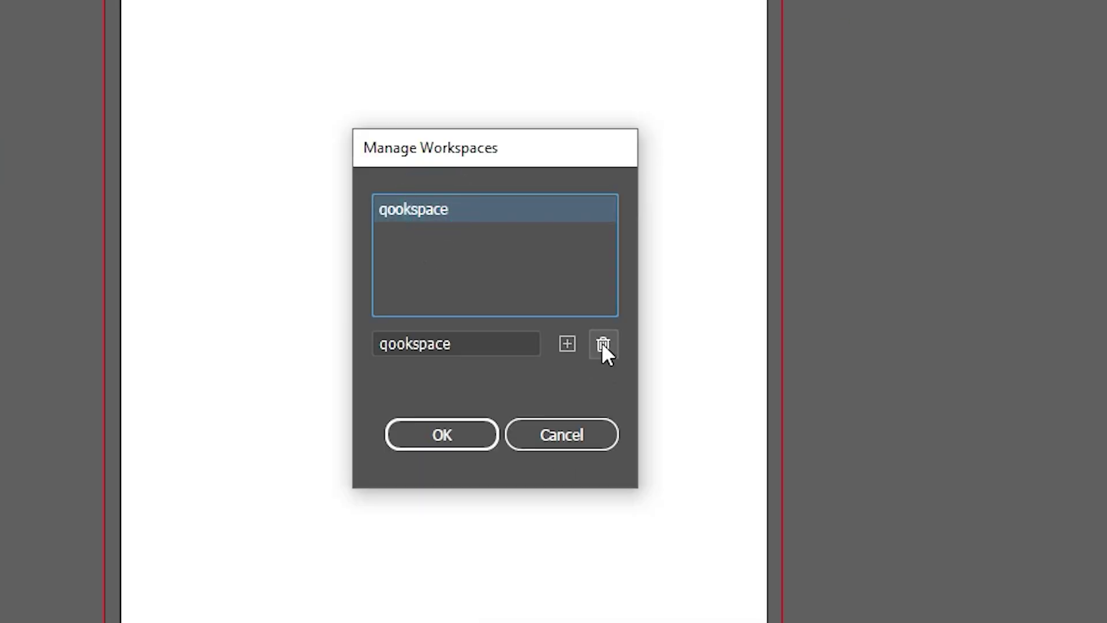
{"action": "left_click", "coordinate": [566, 343]}
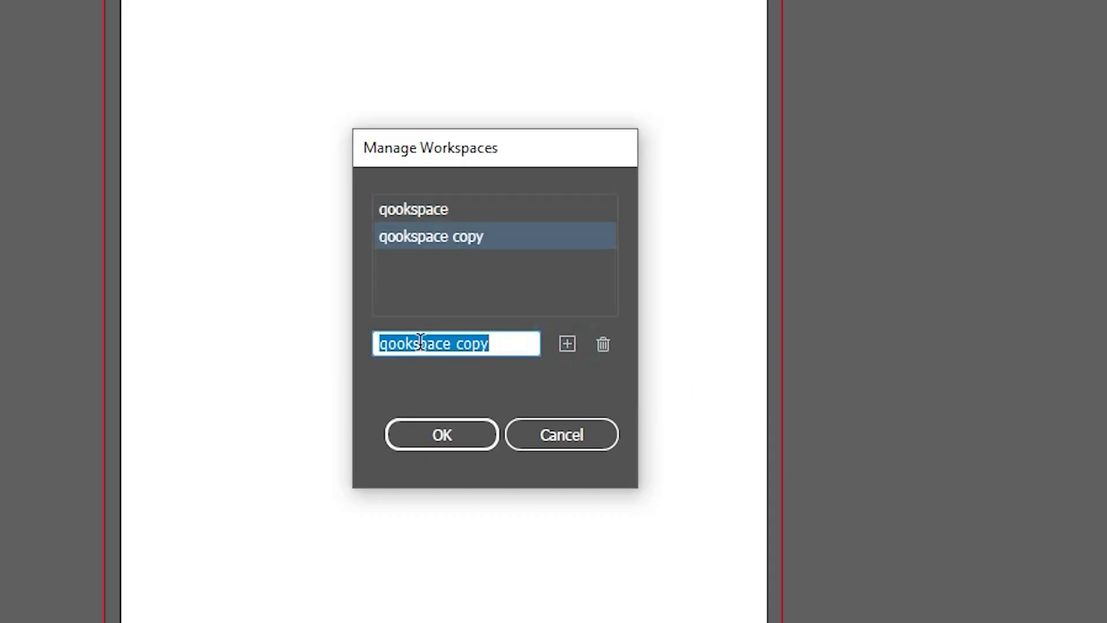
{"action": "left_click", "coordinate": [535, 442]}
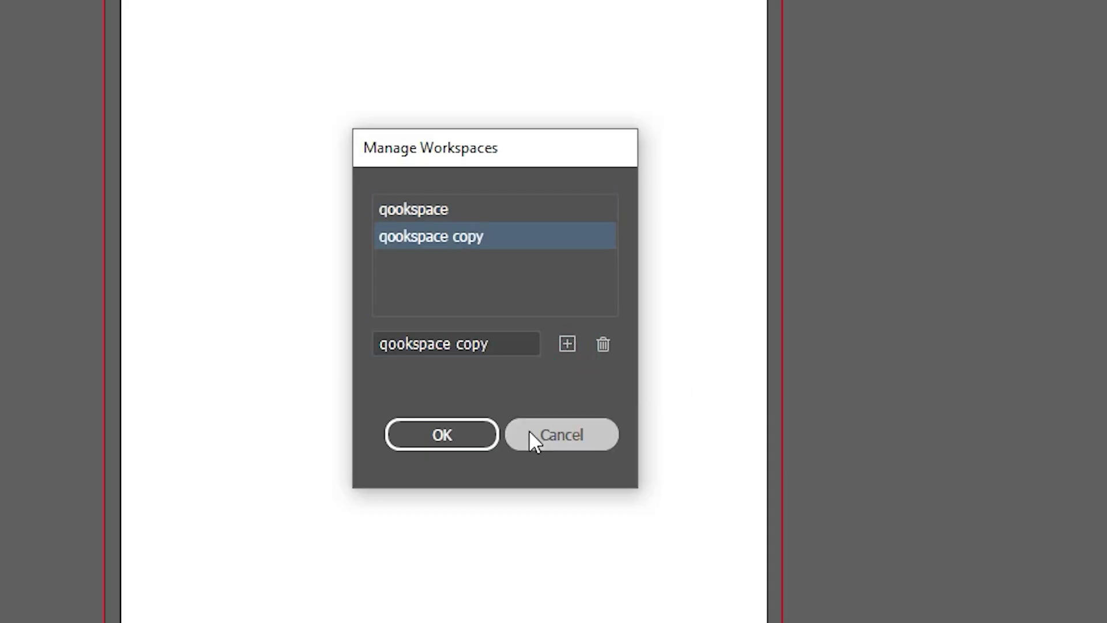
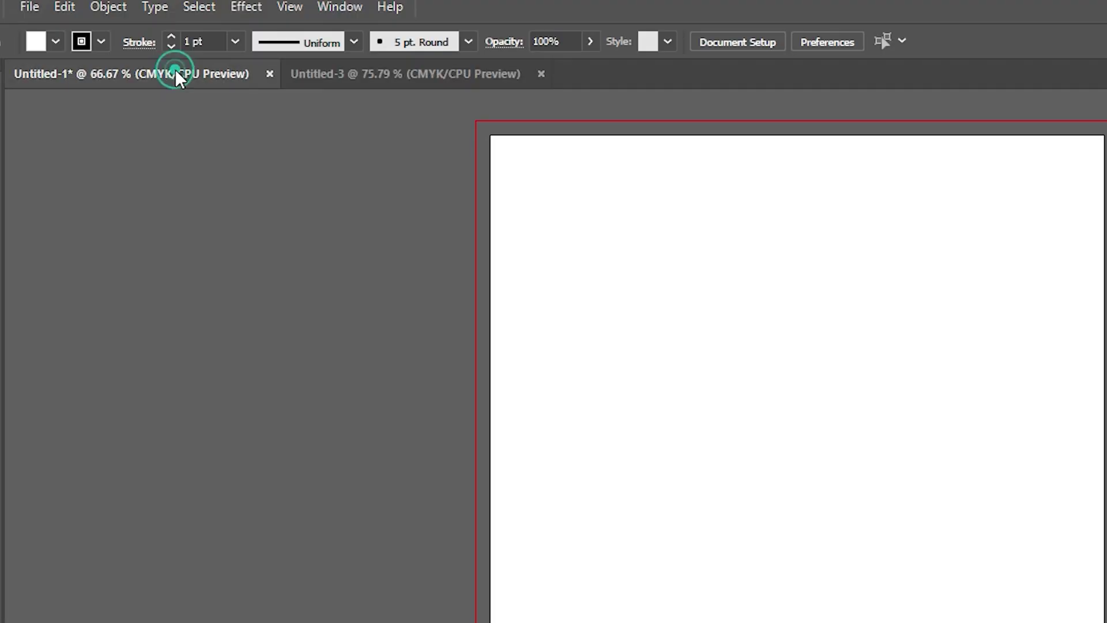
Switch to the Untitled-3 document and arrange the two open documents side by side in a vertical 2-up layout.
{"action": "left_click", "coordinate": [353, 86]}
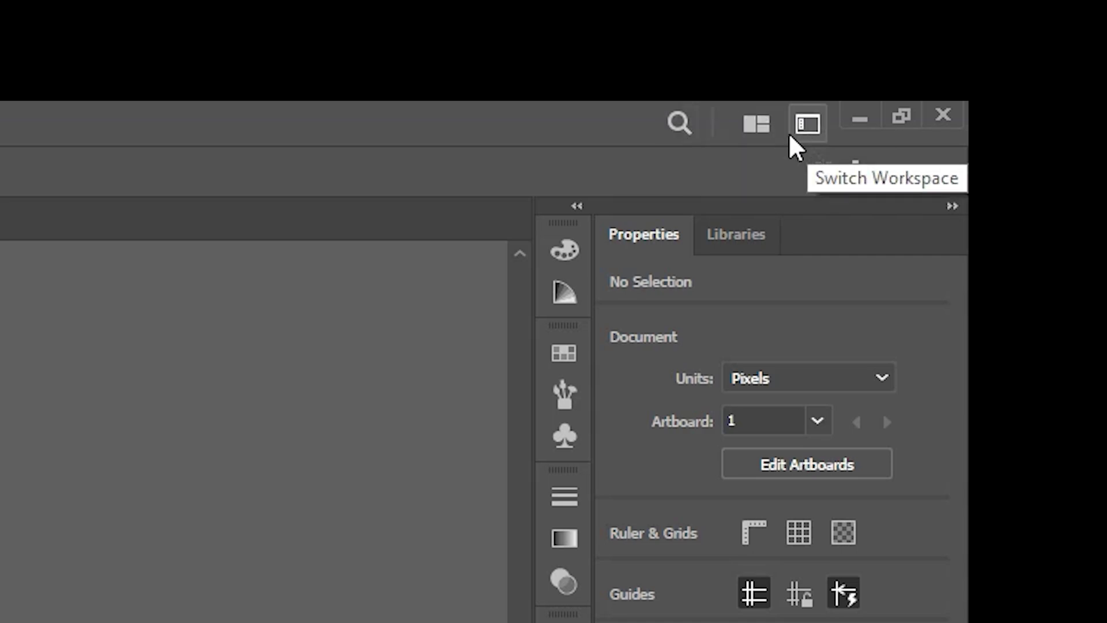
{"action": "left_click", "coordinate": [757, 121]}
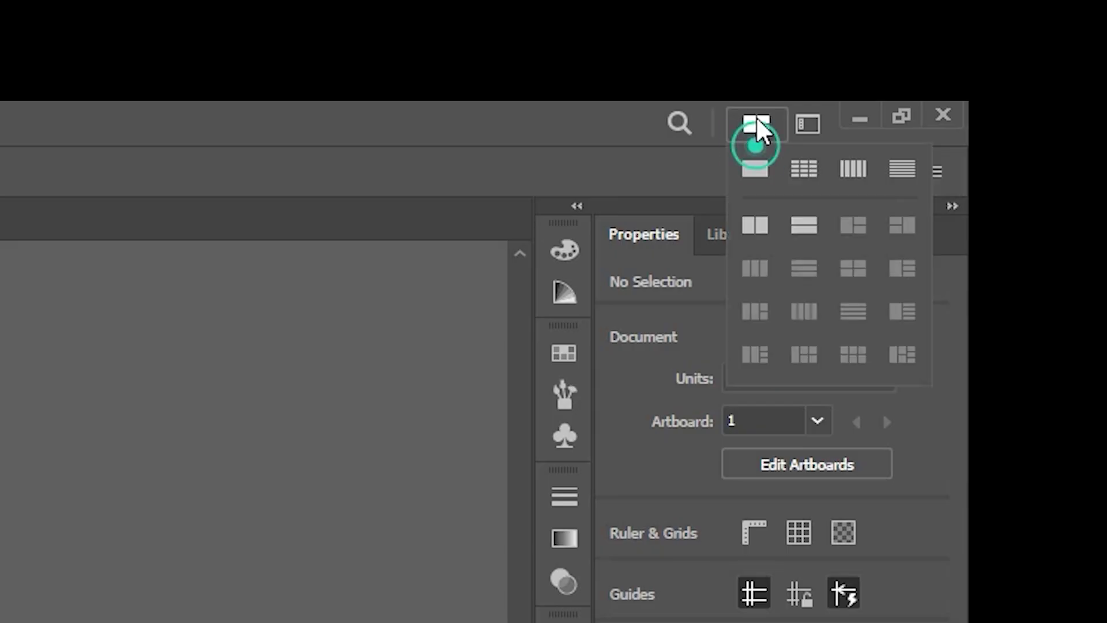
{"action": "left_click", "coordinate": [769, 174]}
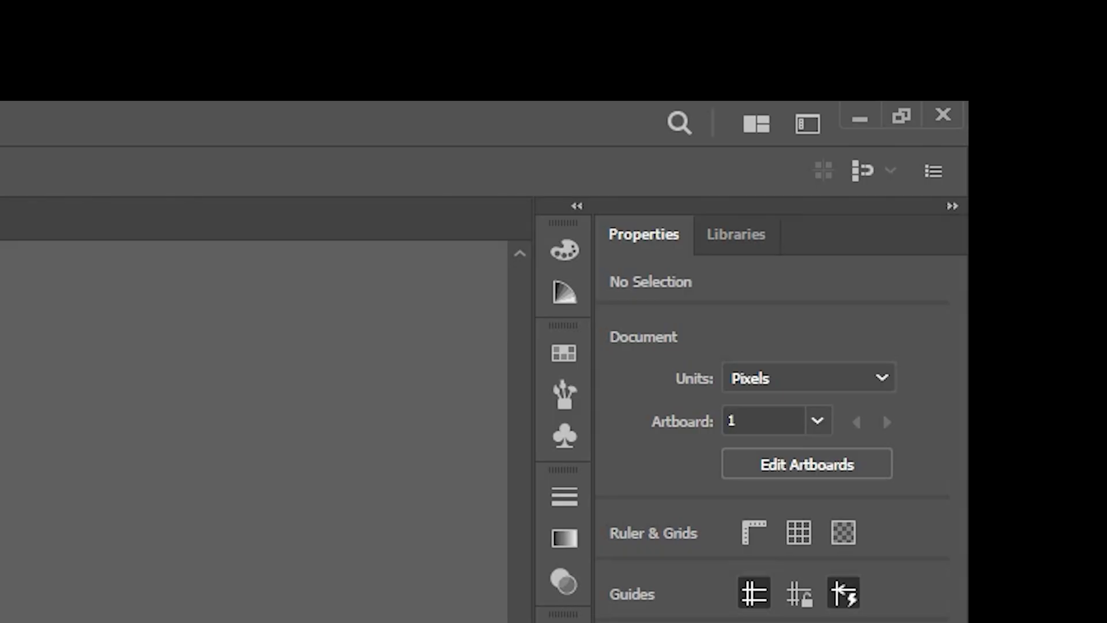
{"action": "left_click", "coordinate": [755, 122]}
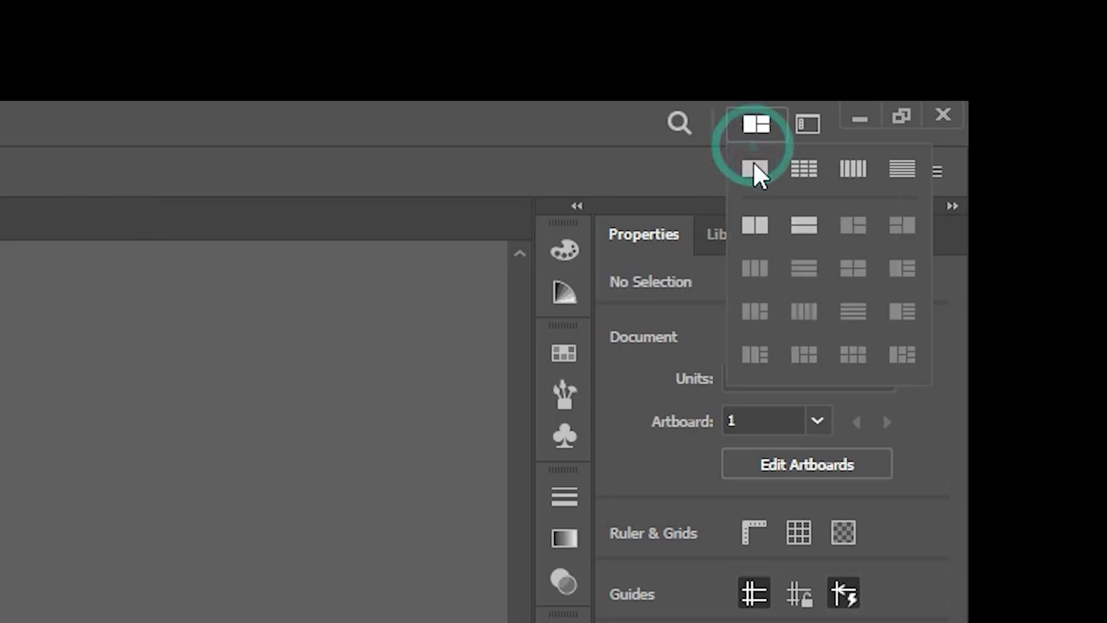
{"action": "left_click", "coordinate": [741, 226]}
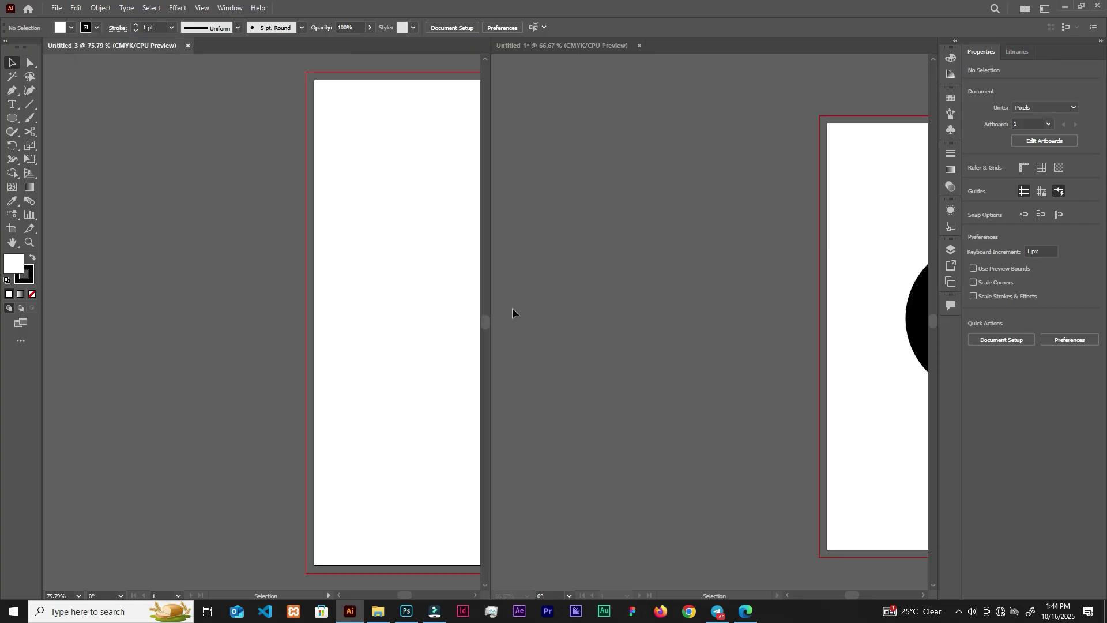
Draw an ellipse in the upper-left part of the Untitled-3 artboard.
{"action": "left_click", "coordinate": [667, 317]}
{"action": "mouse_move", "coordinate": [676, 296]}
{"action": "left_mouse_down"}
{"action": "mouse_move", "coordinate": [449, 289]}
{"action": "mouse_move", "coordinate": [406, 272]}
{"action": "left_mouse_up"}
{"action": "left_click", "coordinate": [186, 222]}
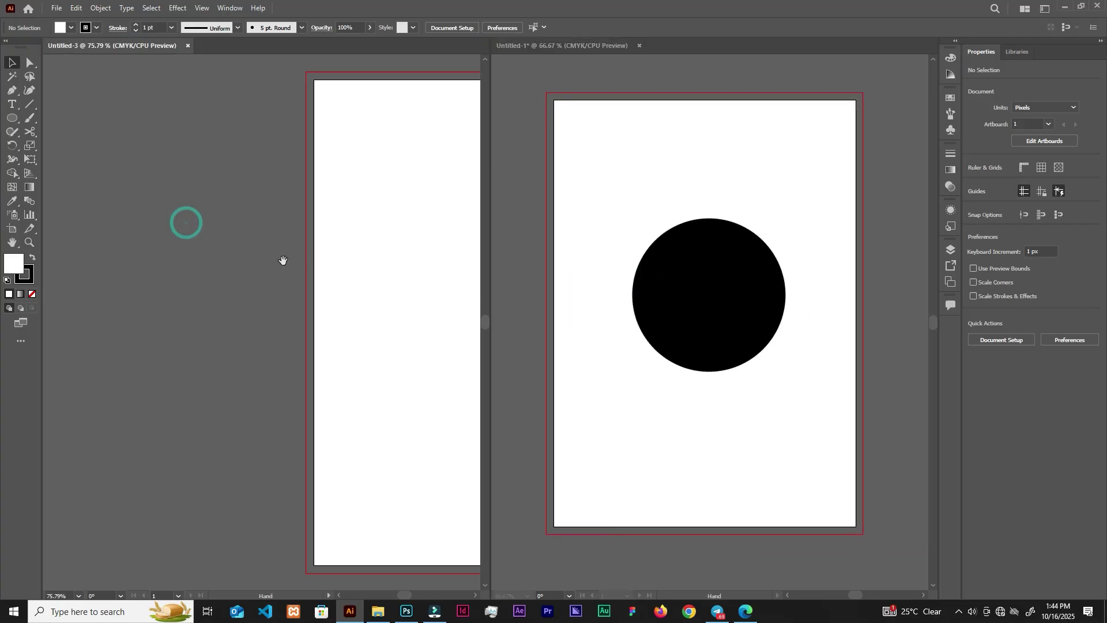
{"action": "left_click", "coordinate": [298, 262]}
{"action": "left_click_drag", "start_coordinate": [234, 207], "coordinate": [22, 226]}
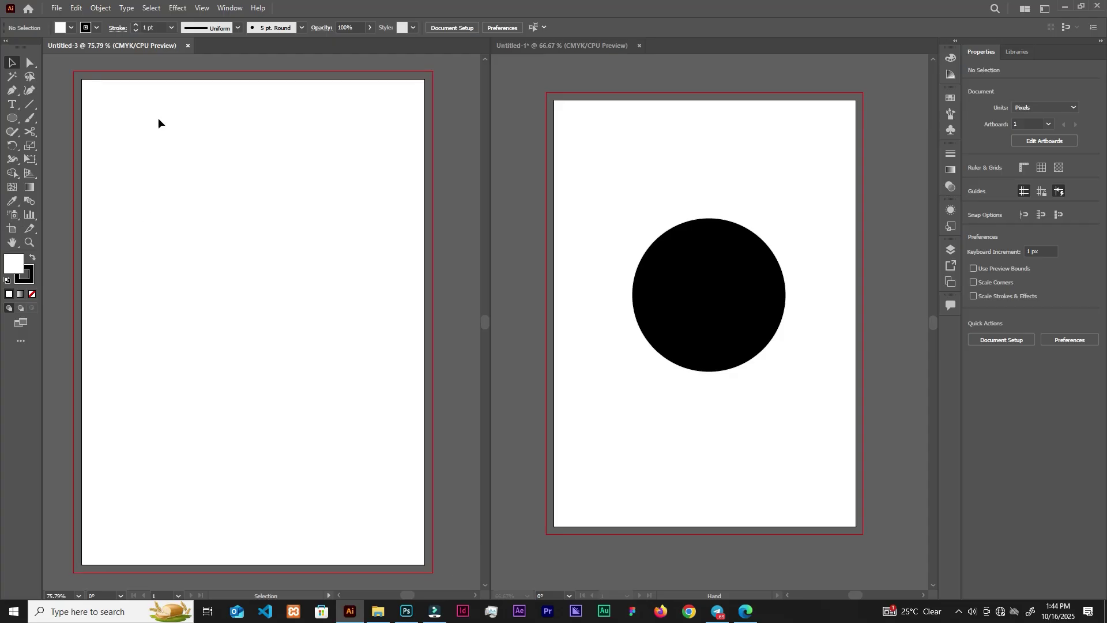
{"action": "left_click", "coordinate": [12, 119]}
{"action": "left_click_drag", "start_coordinate": [154, 187], "coordinate": [246, 273]}
Try drawing a small ellipse of about 115 × 107 px above the black circle in the Untitled-1 document, and undo it.
{"action": "left_click", "coordinate": [640, 205]}
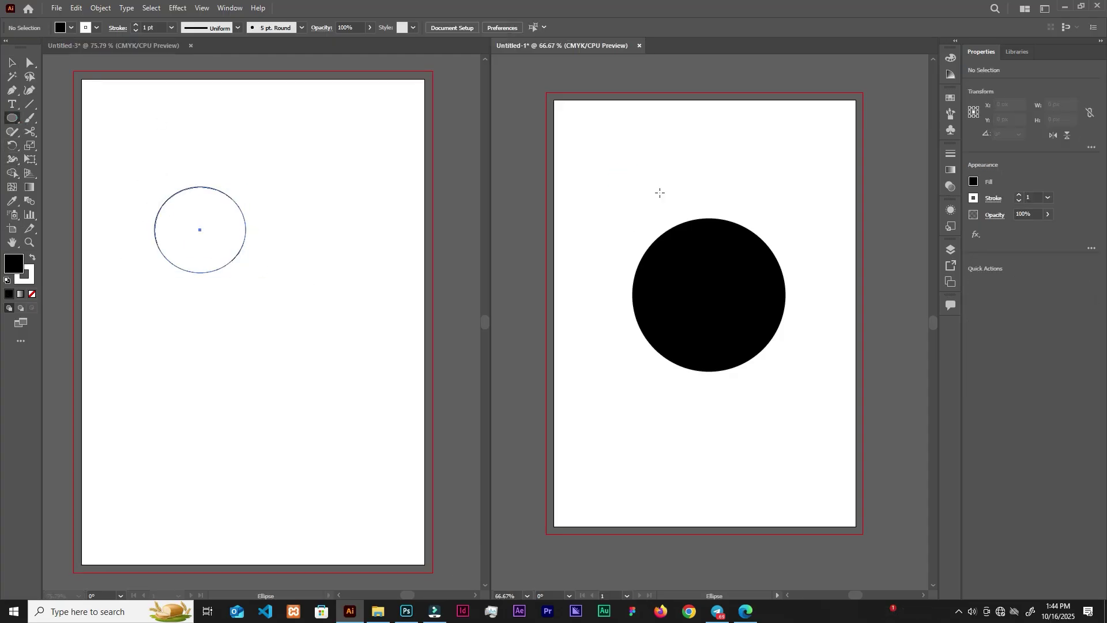
{"action": "left_click_drag", "start_coordinate": [638, 156], "coordinate": [683, 203]}
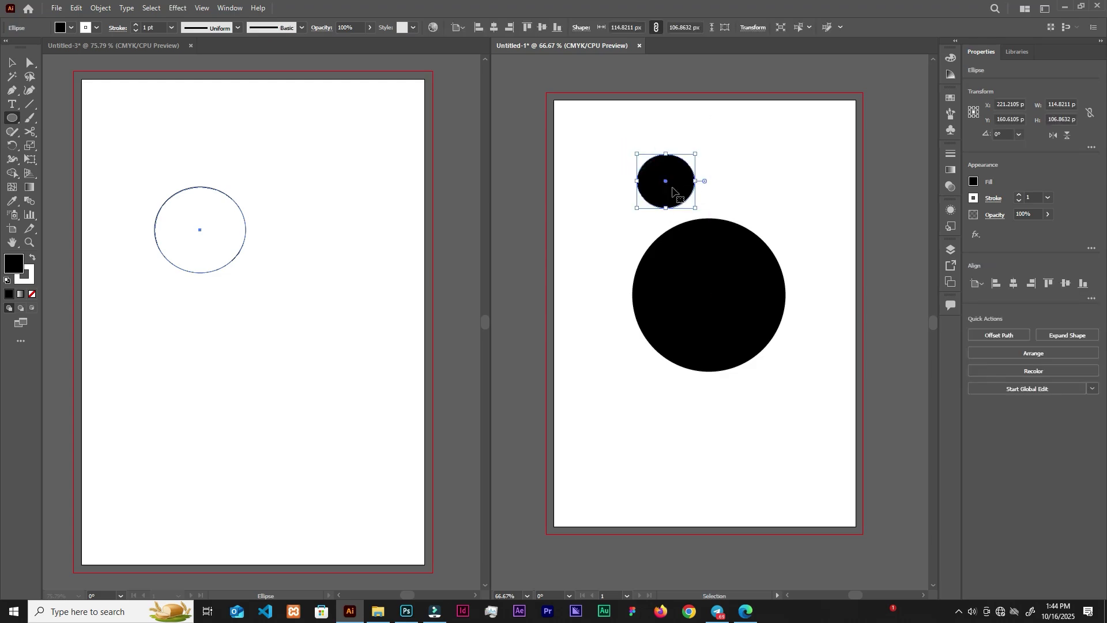
{"action": "key", "text": "ctrl+z"}
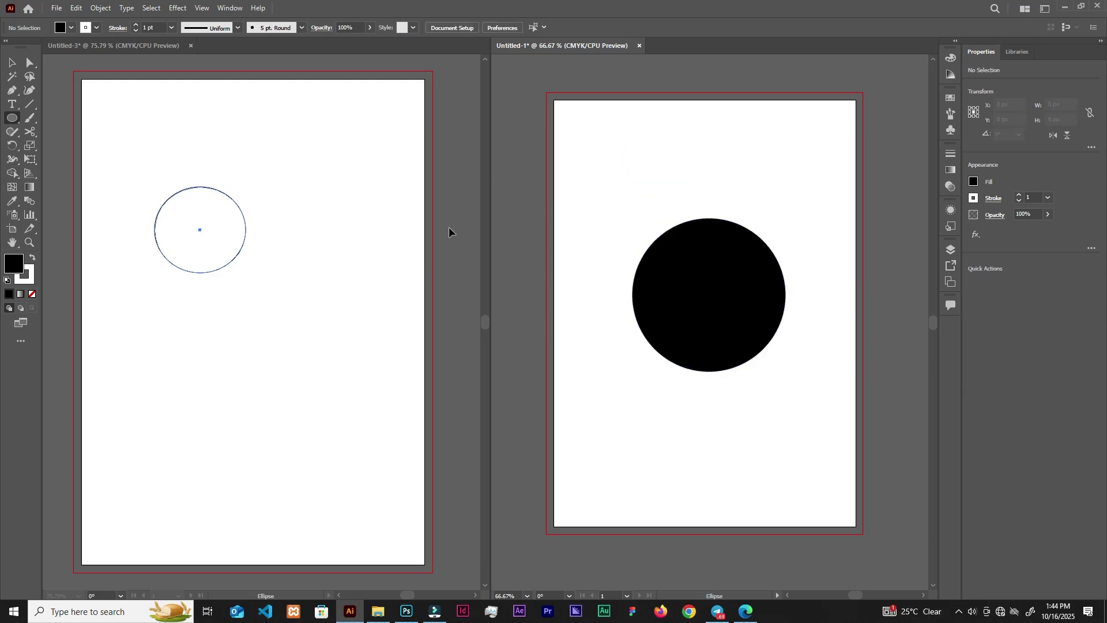
View the Untitled-1 document in full screen mode and return to normal screen mode.
{"action": "key", "text": "f"}
{"action": "key", "text": "f"}
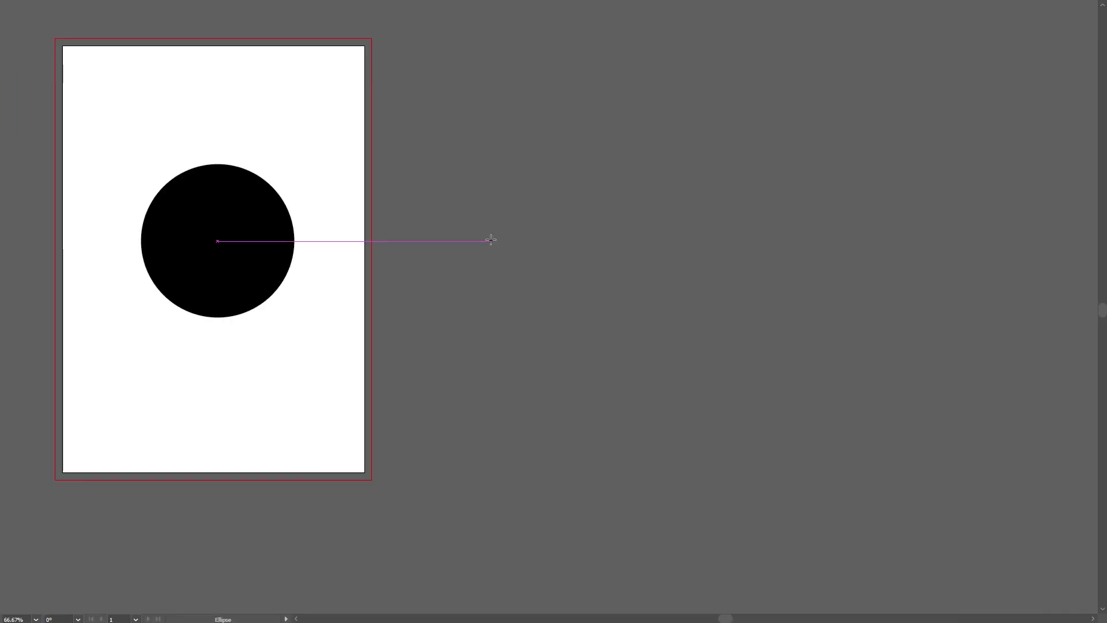
{"action": "key", "text": "f"}
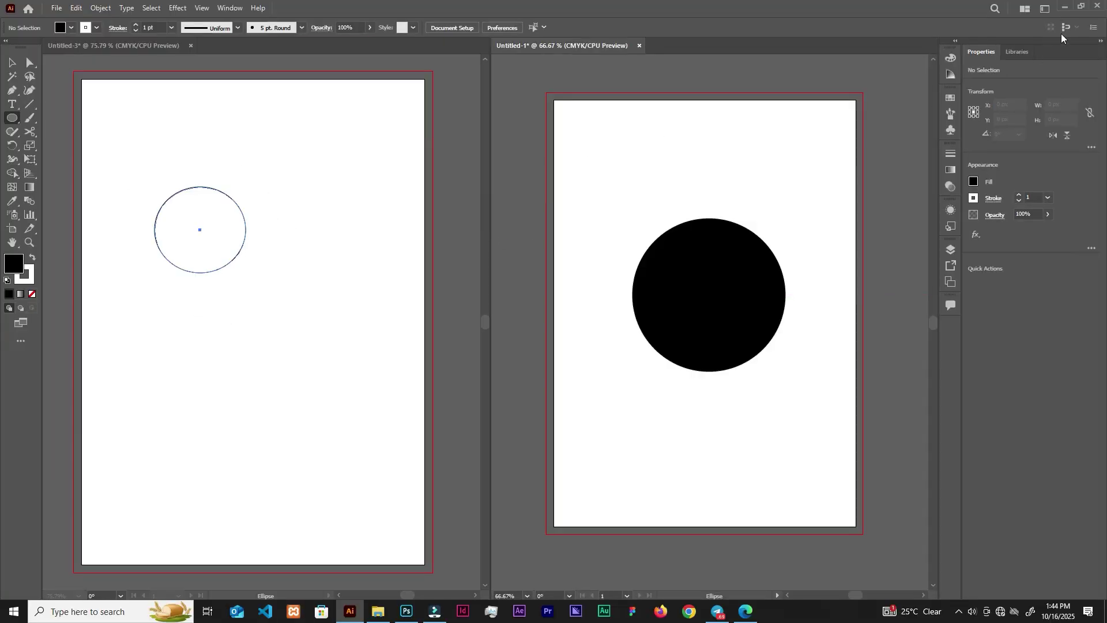
Stack the two documents one above the other, and return them to the side-by-side arrangement.
{"action": "left_click", "coordinate": [1025, 8]}
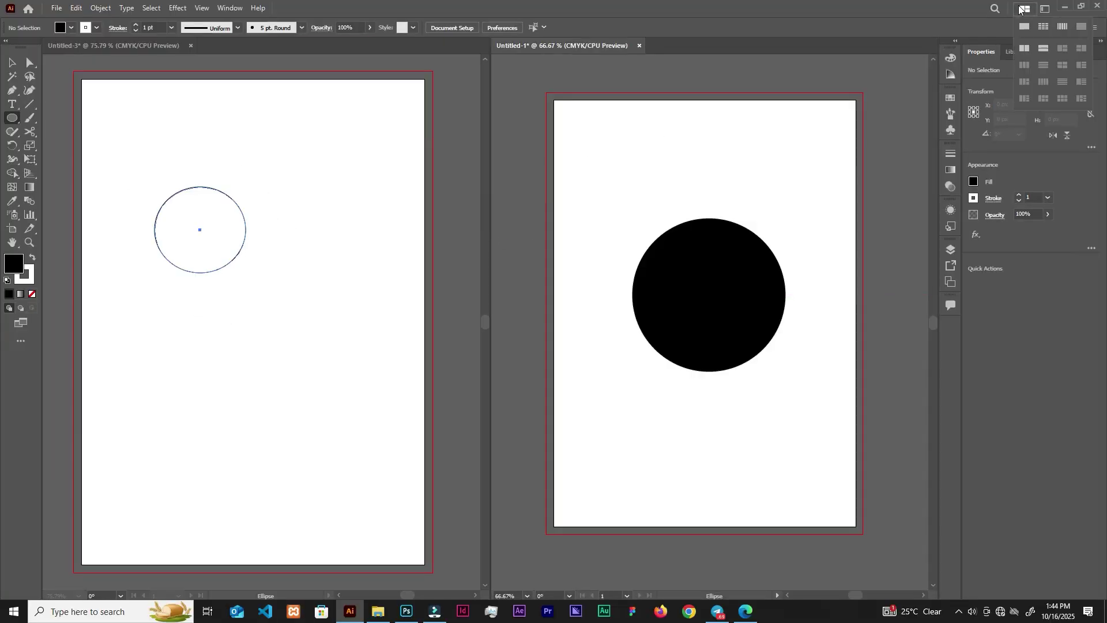
{"action": "left_click", "coordinate": [1047, 53]}
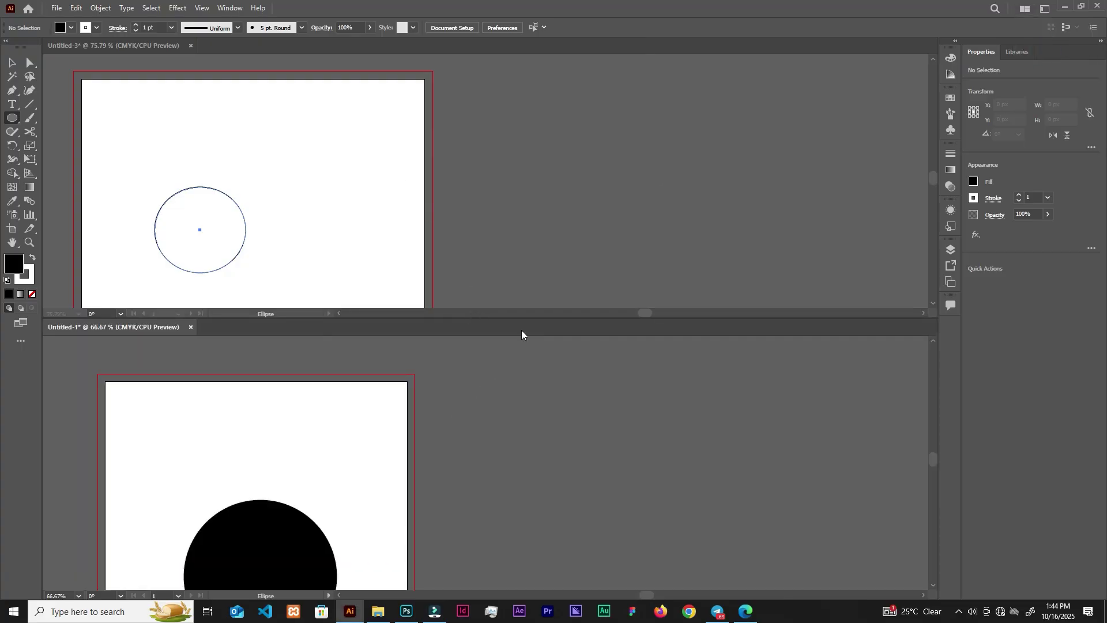
{"action": "left_click", "coordinate": [1026, 10]}
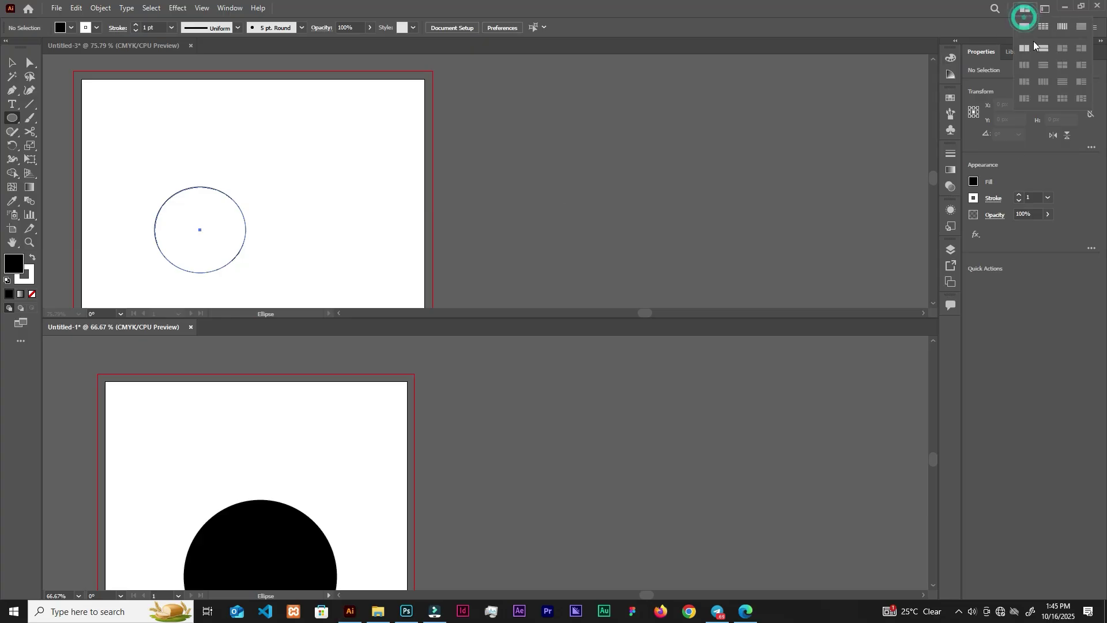
{"action": "left_click", "coordinate": [1025, 49]}
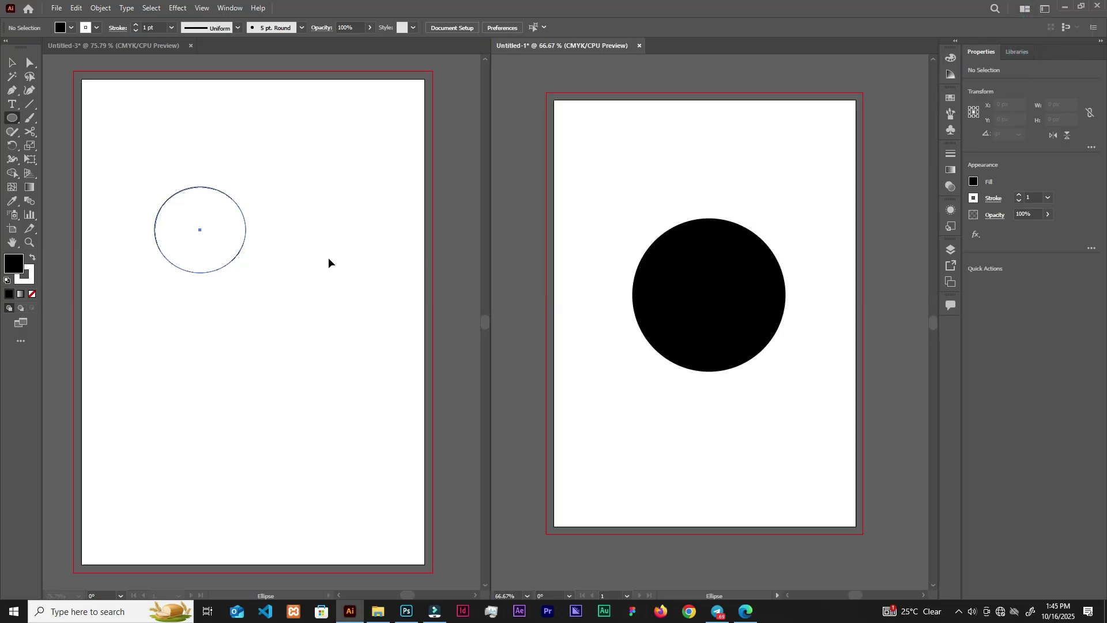
Close the Untitled-3 document without saving its changes, and activate the Selection tool in Untitled-1.
{"action": "left_click", "coordinate": [1025, 9]}
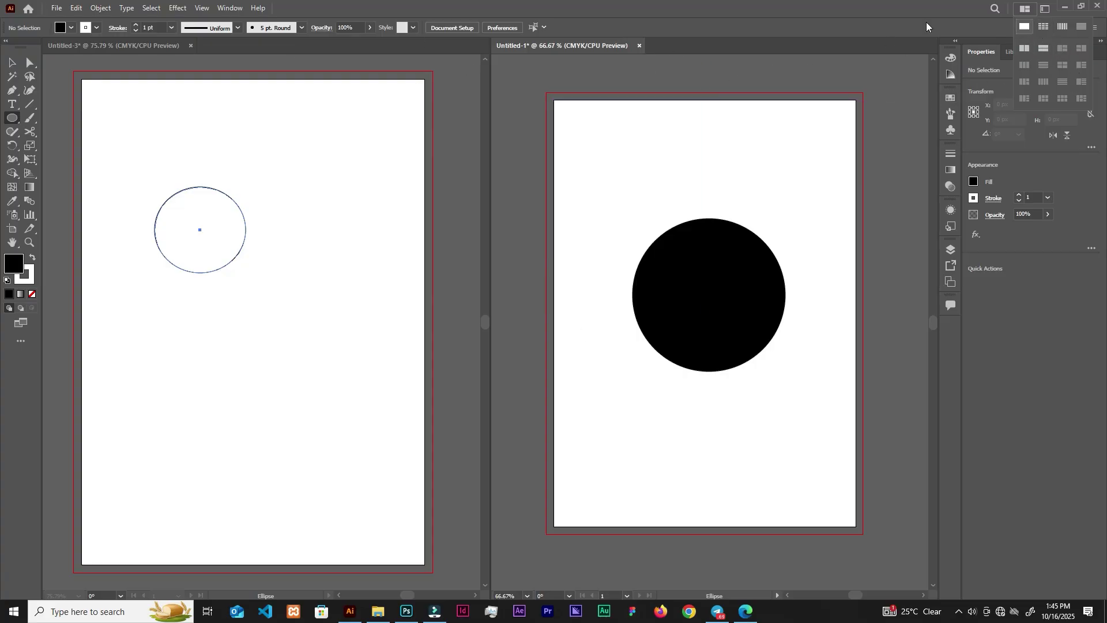
{"action": "left_click", "coordinate": [191, 44]}
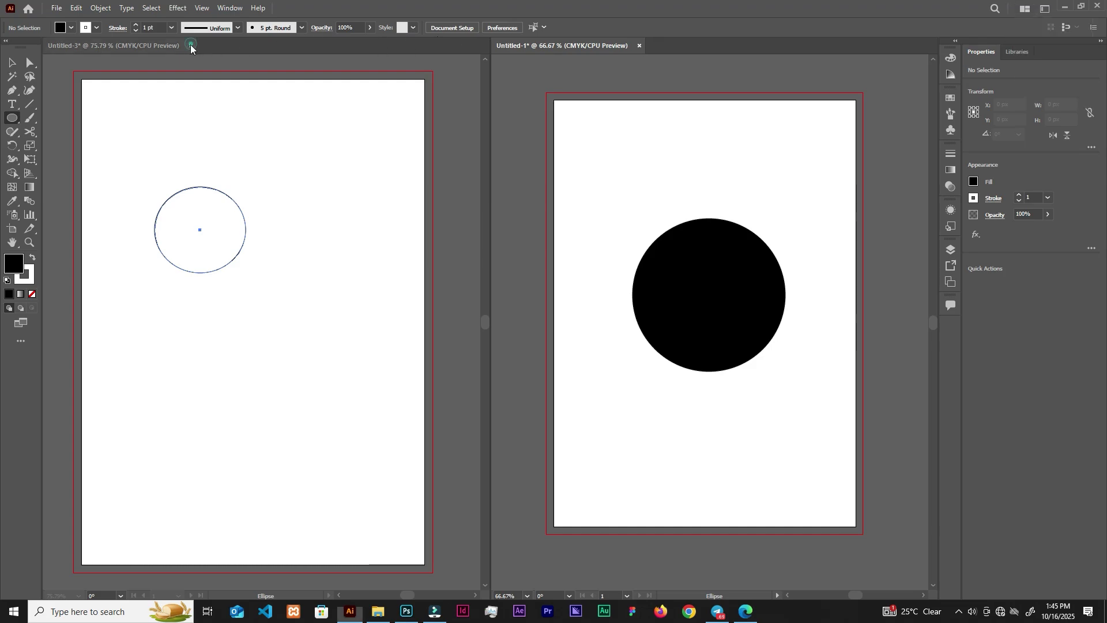
{"action": "left_click", "coordinate": [191, 45]}
{"action": "left_click", "coordinate": [606, 322]}
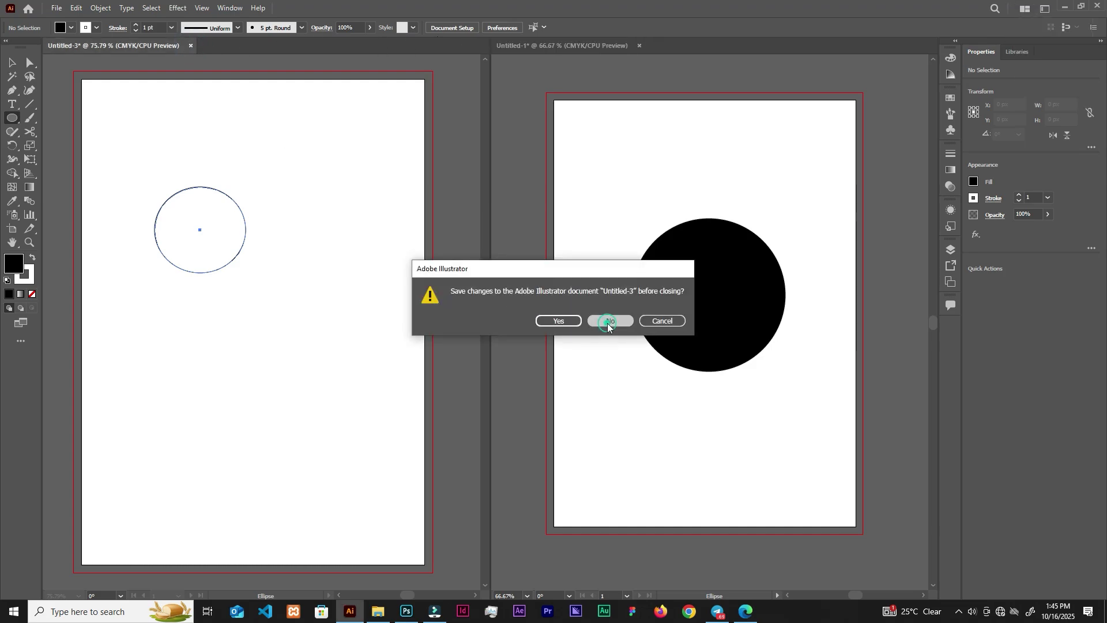
{"action": "key", "text": "v"}
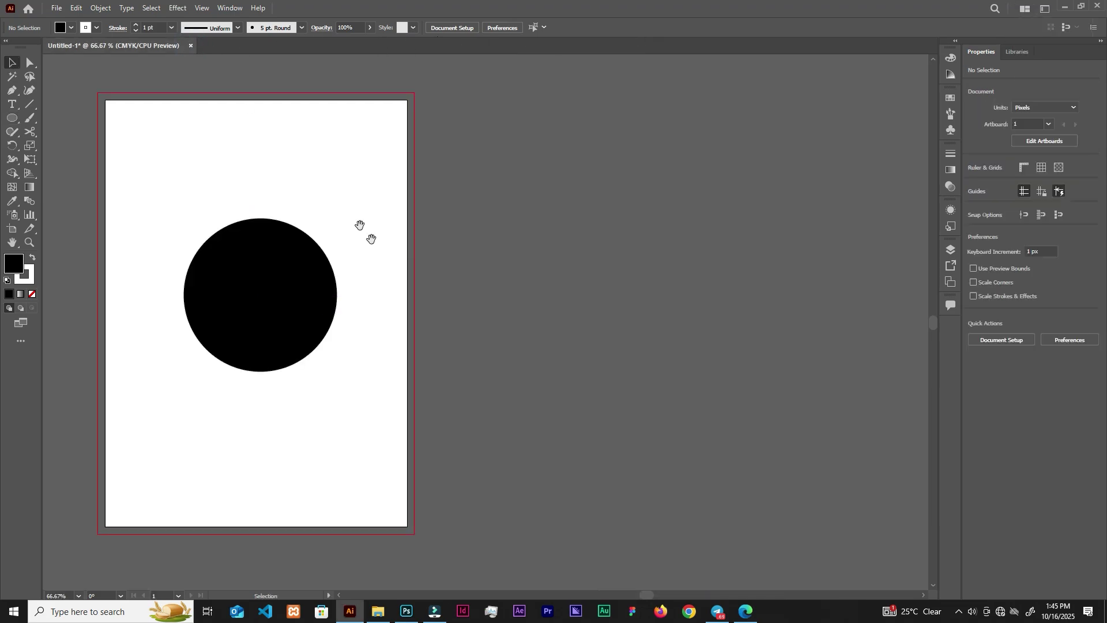
{"action": "left_click_drag", "start_coordinate": [355, 219], "coordinate": [654, 238]}
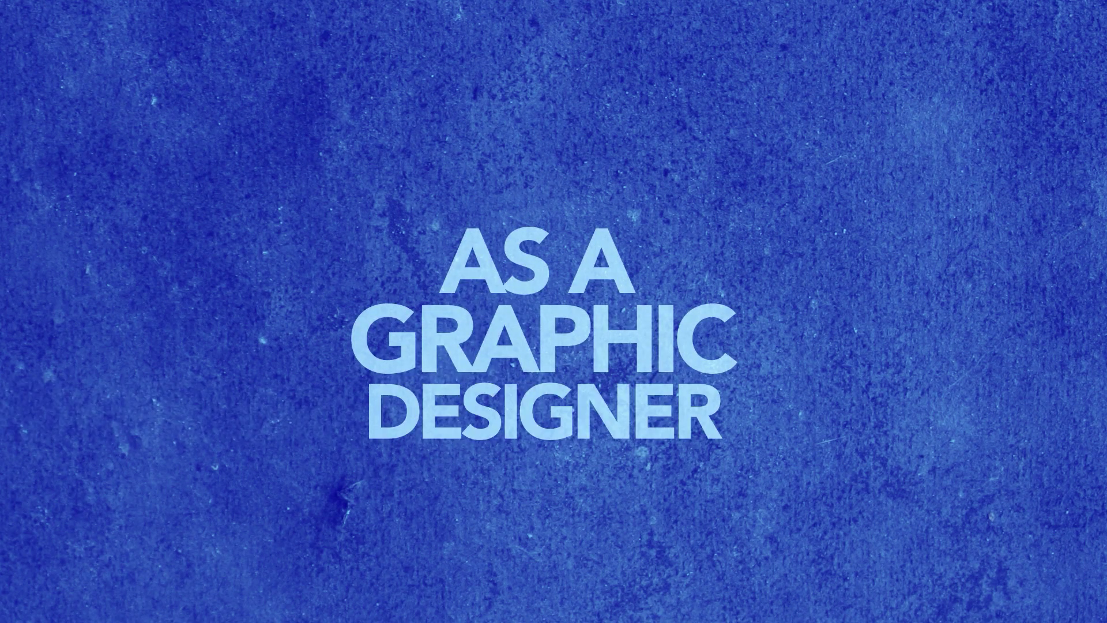
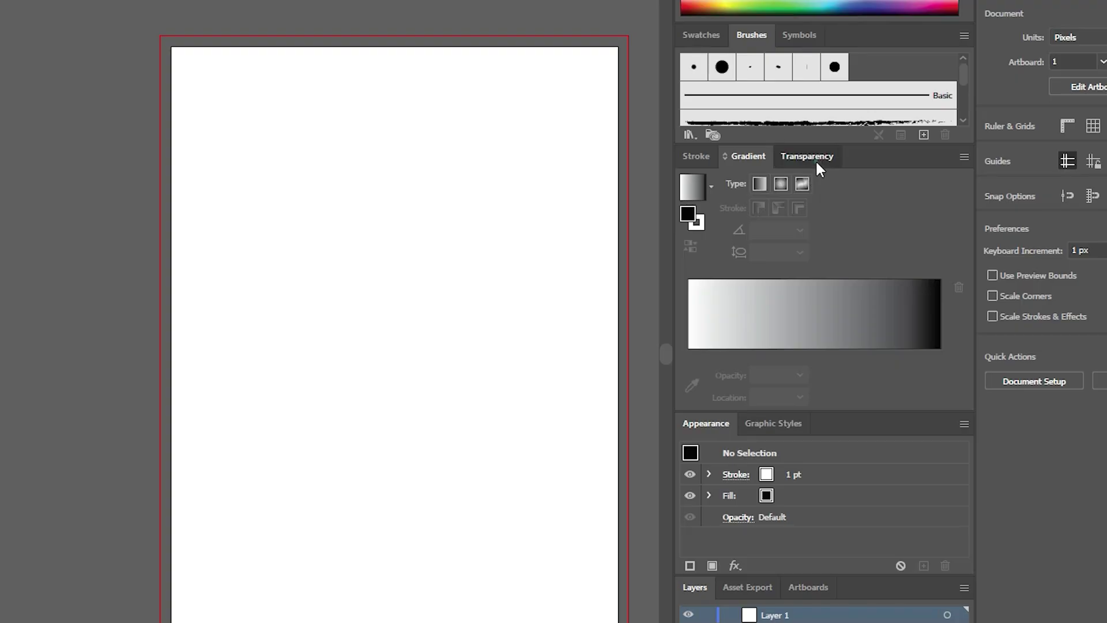
Show the Stroke panel in the panel group it shares with Gradient and Transparency.
{"action": "left_click", "coordinate": [698, 157]}
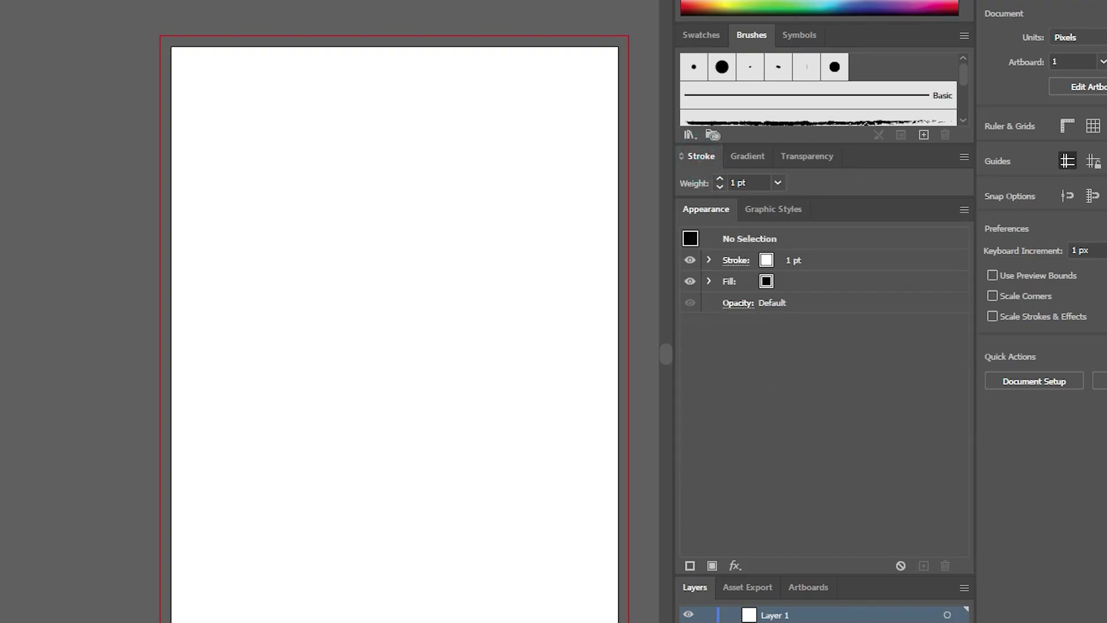
Bring Asset Export to the front of its panel group and collapse both docked panel columns to icons.
{"action": "left_click", "coordinate": [695, 586]}
{"action": "left_click", "coordinate": [749, 589]}
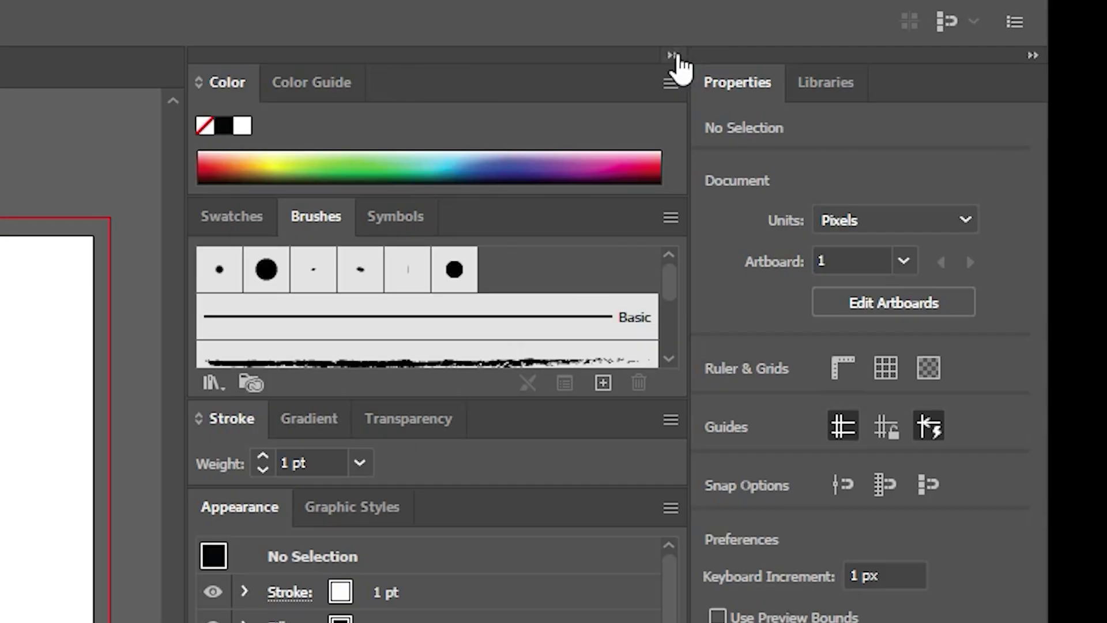
{"action": "left_click", "coordinate": [955, 41]}
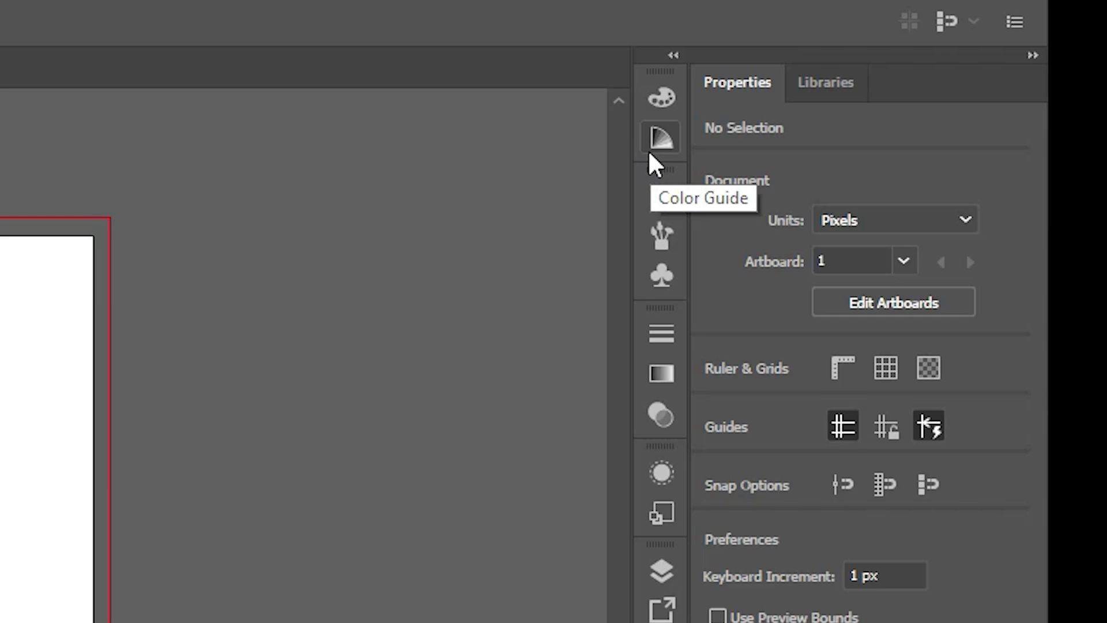
{"action": "left_click", "coordinate": [1031, 56]}
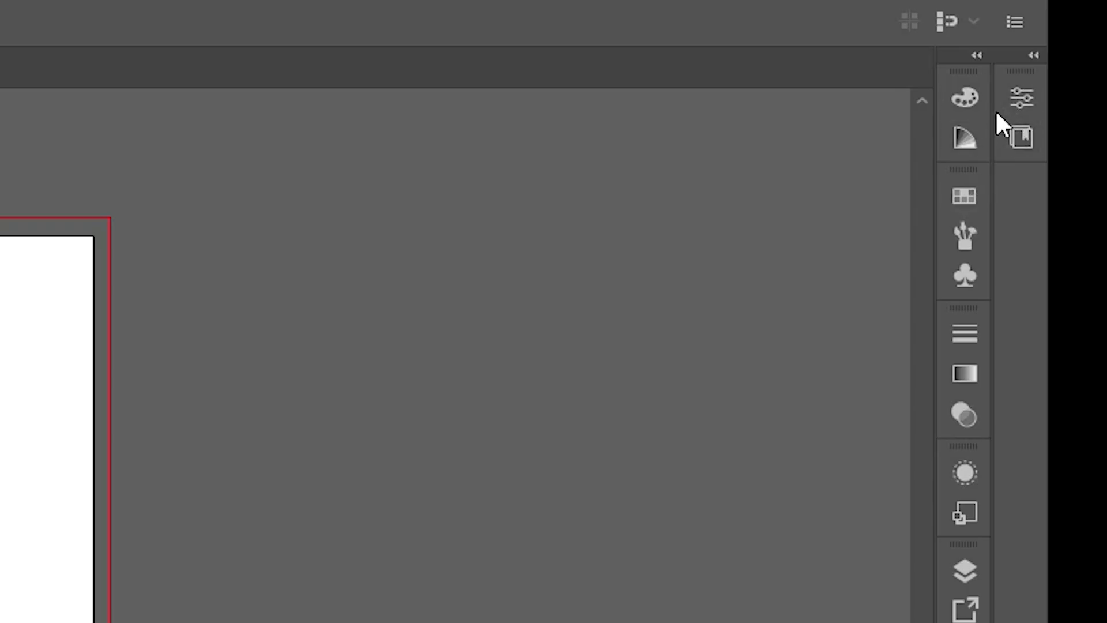
Expand both collapsed panel columns back to full panels.
{"action": "left_click", "coordinate": [976, 56]}
{"action": "left_click", "coordinate": [976, 56]}
{"action": "left_click", "coordinate": [976, 56]}
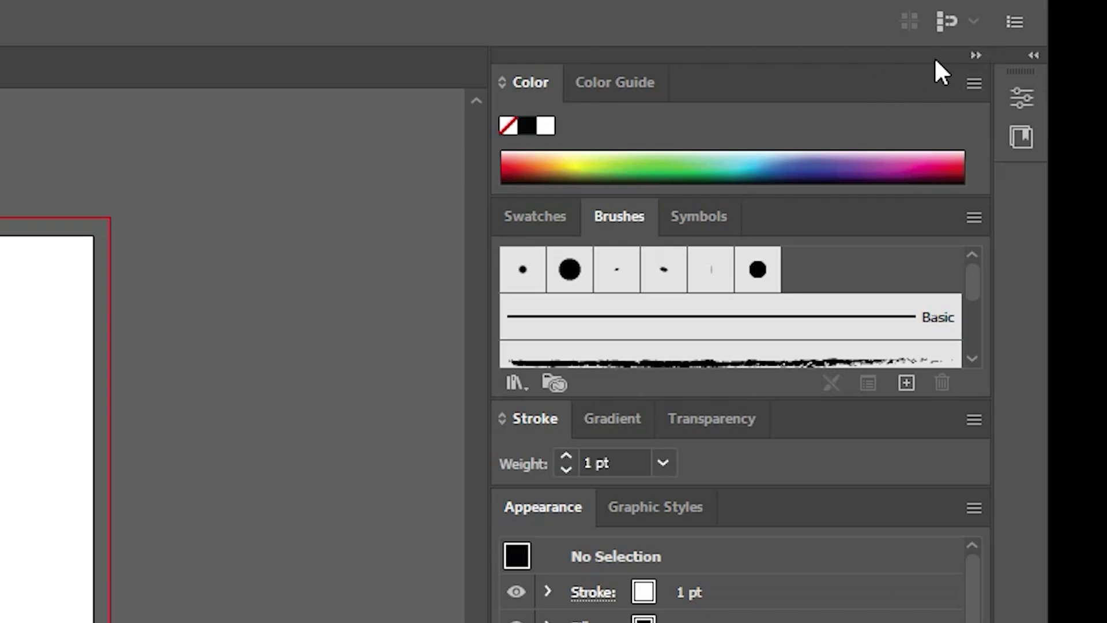
{"action": "left_click", "coordinate": [1033, 58]}
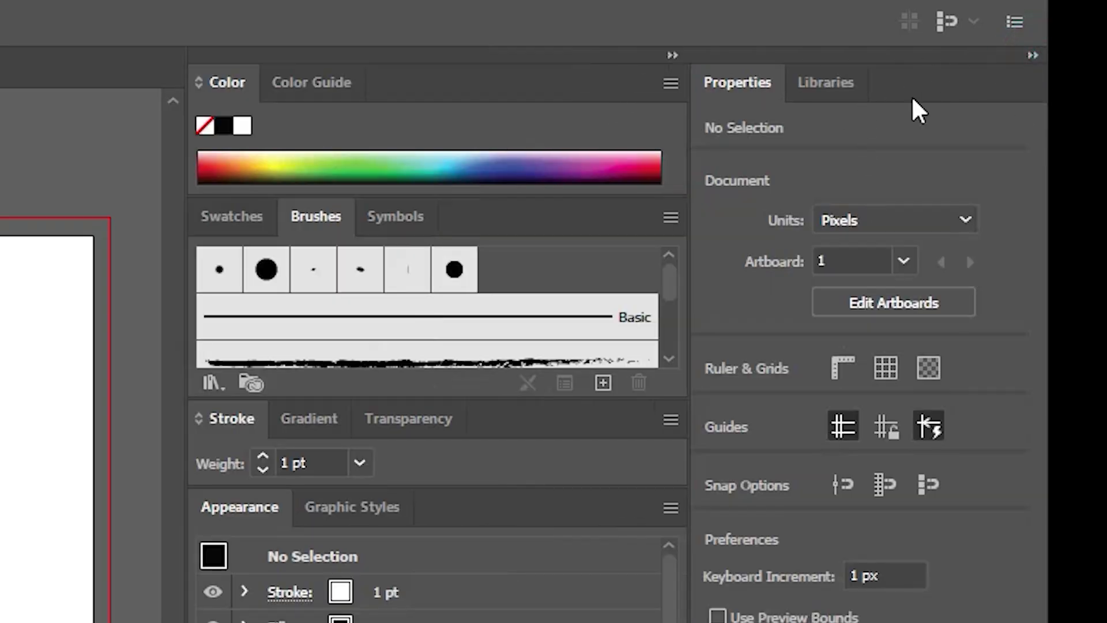
Collapse the Properties and Libraries column, open each panel from its icon, and expand the column with Libraries in front.
{"action": "left_click", "coordinate": [1033, 56]}
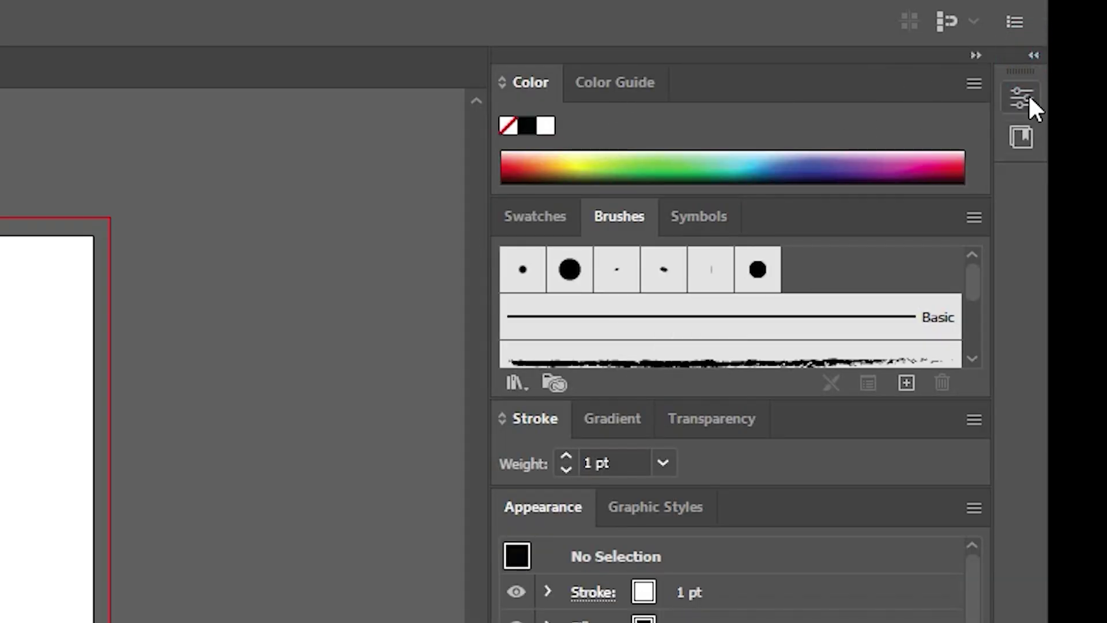
{"action": "left_click", "coordinate": [1029, 98]}
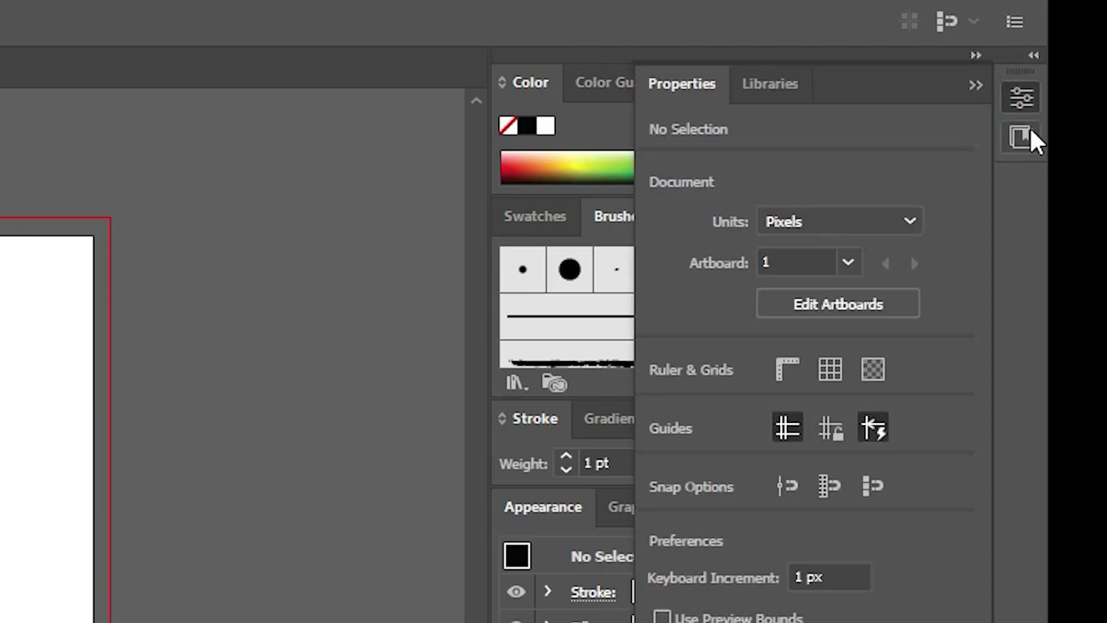
{"action": "left_click", "coordinate": [1031, 134]}
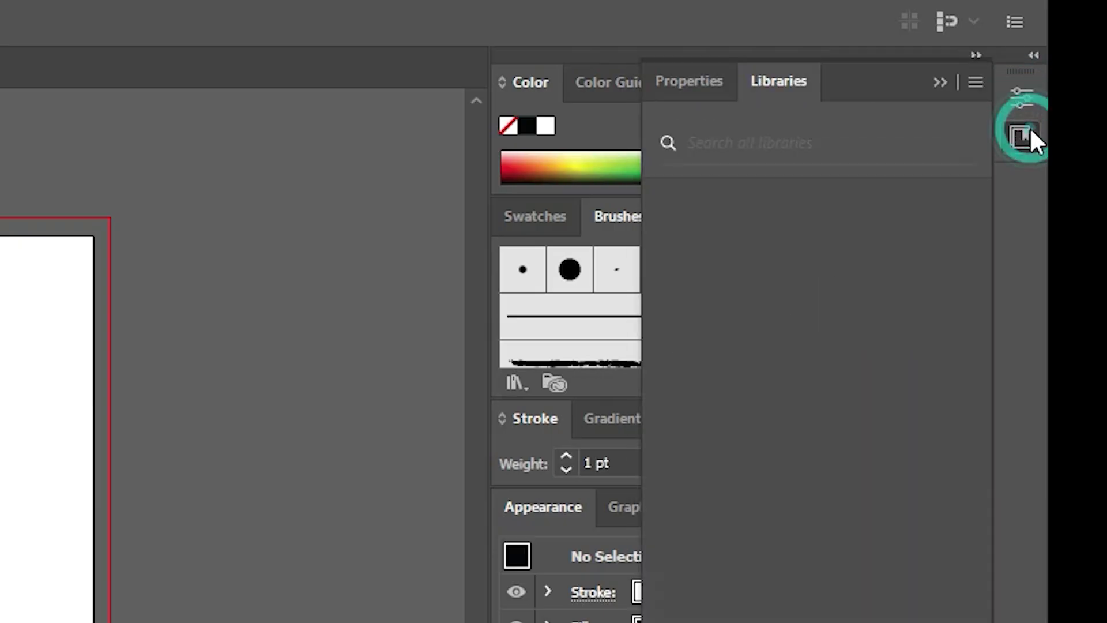
{"action": "left_click", "coordinate": [1031, 56]}
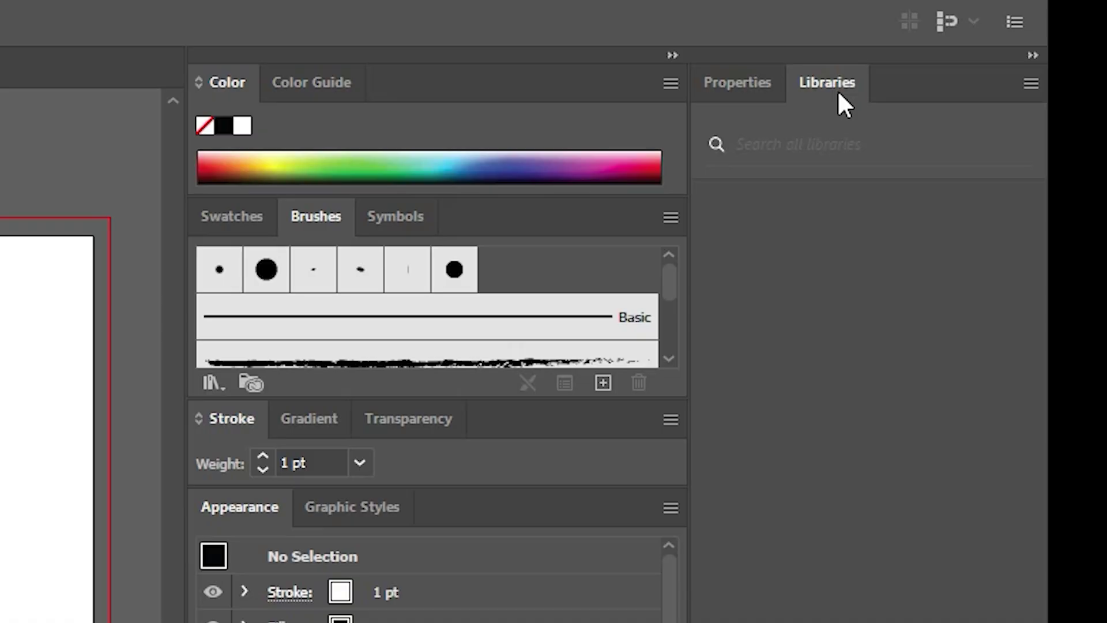
Detach the Libraries panel from the dock and close it, and collapse the Properties column to an icon.
{"action": "mouse_move", "coordinate": [838, 80]}
{"action": "left_mouse_down"}
{"action": "mouse_move", "coordinate": [838, 136]}
{"action": "mouse_move", "coordinate": [561, 361]}
{"action": "mouse_move", "coordinate": [452, 97]}
{"action": "mouse_move", "coordinate": [218, 111]}
{"action": "mouse_move", "coordinate": [64, 66]}
{"action": "left_mouse_up"}
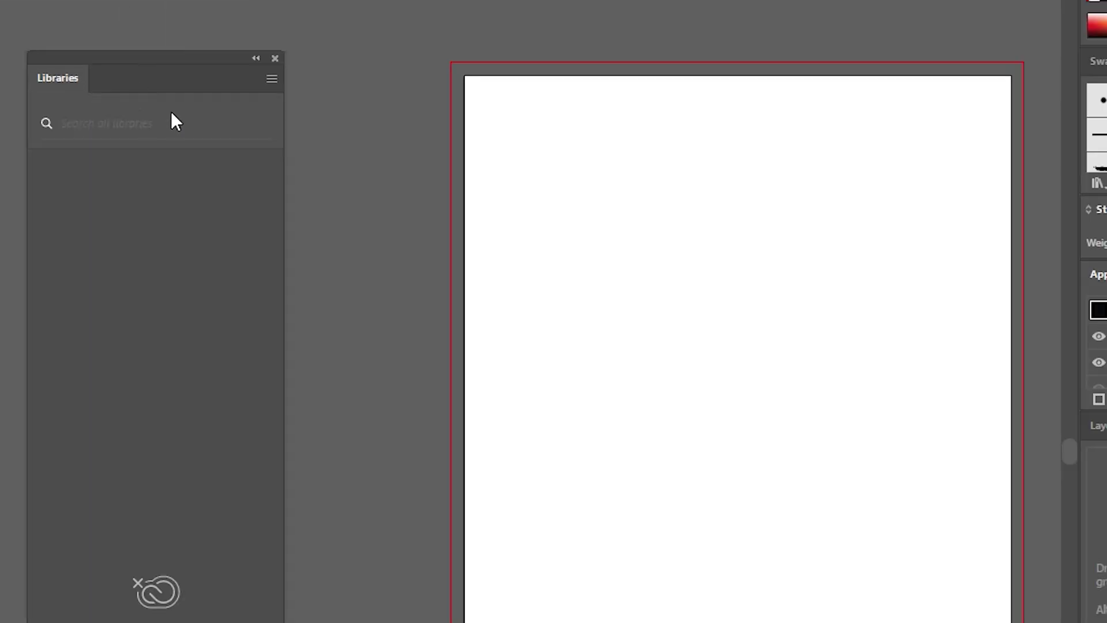
{"action": "left_click", "coordinate": [275, 58]}
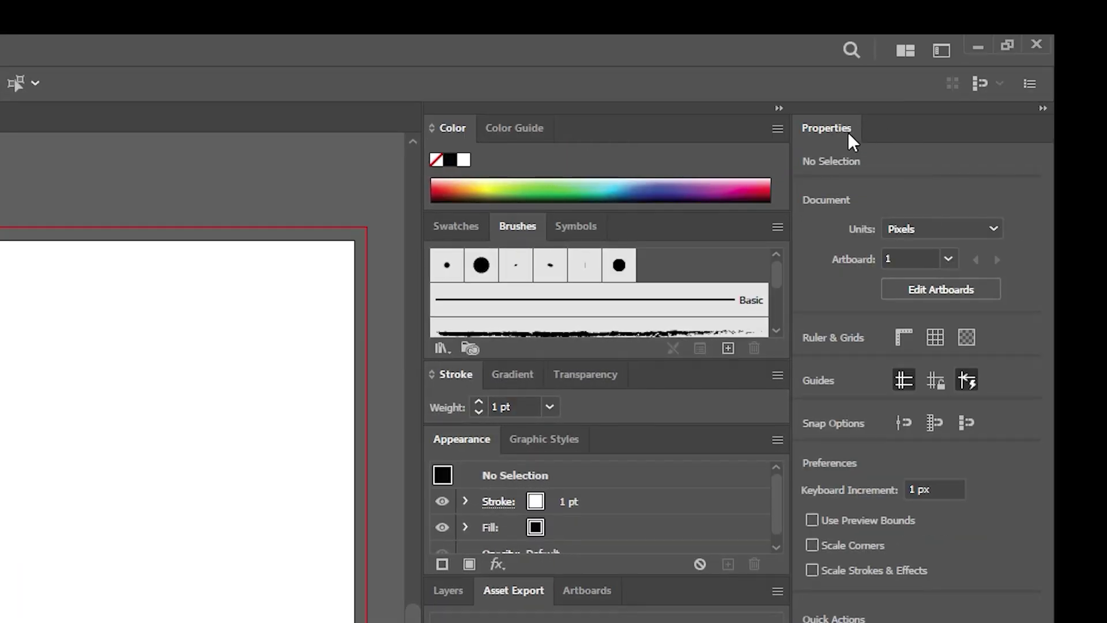
{"action": "left_click", "coordinate": [1043, 109]}
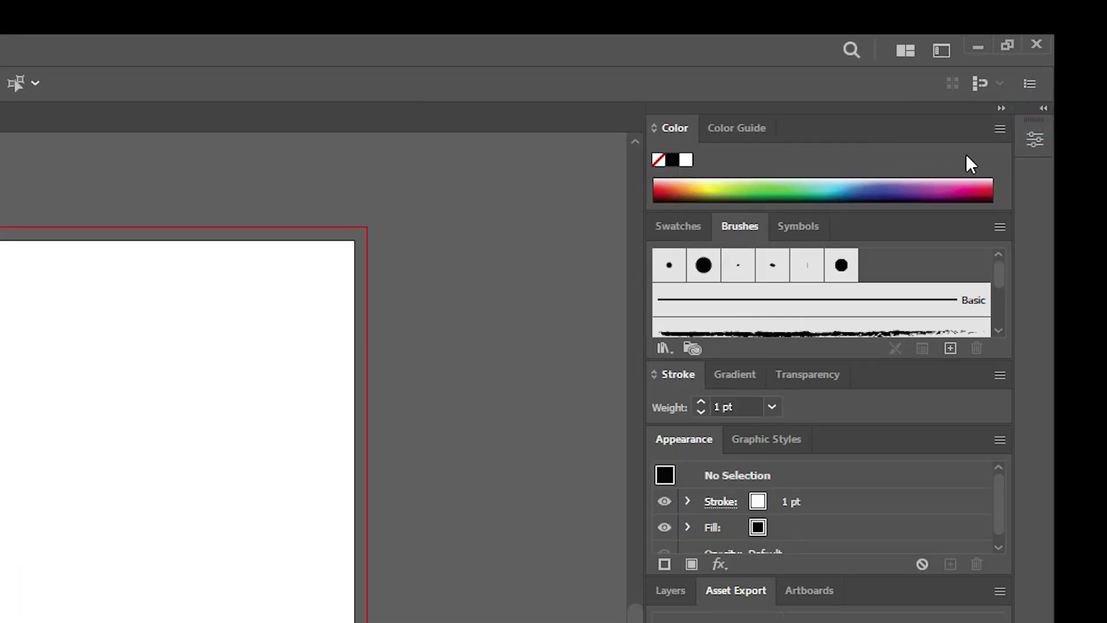
{"action": "left_click", "coordinate": [1042, 109]}
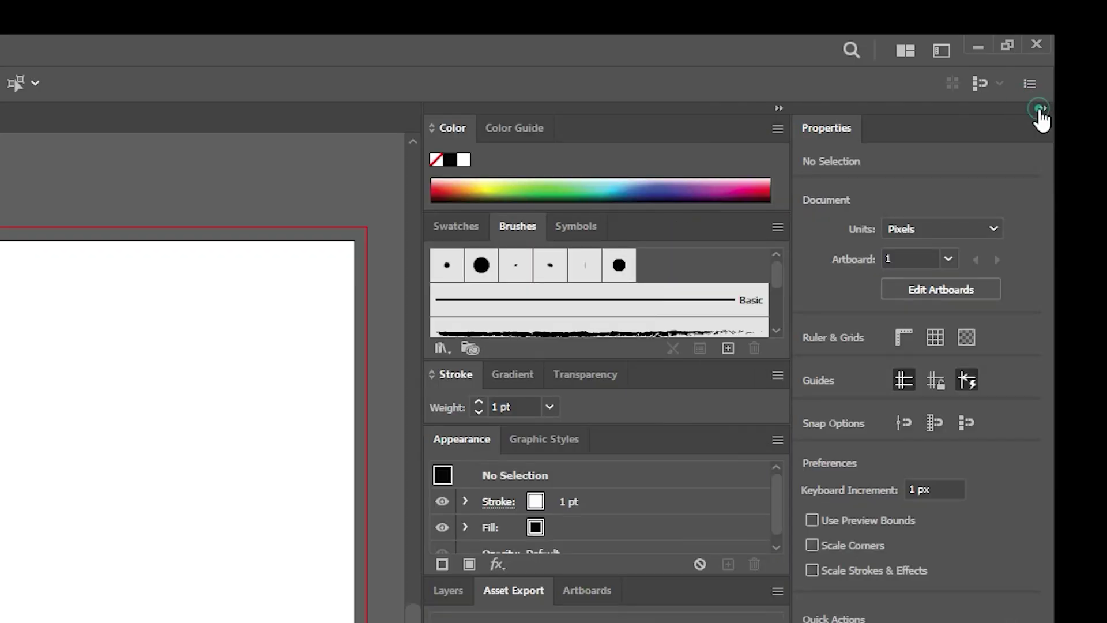
{"action": "left_click", "coordinate": [1043, 110]}
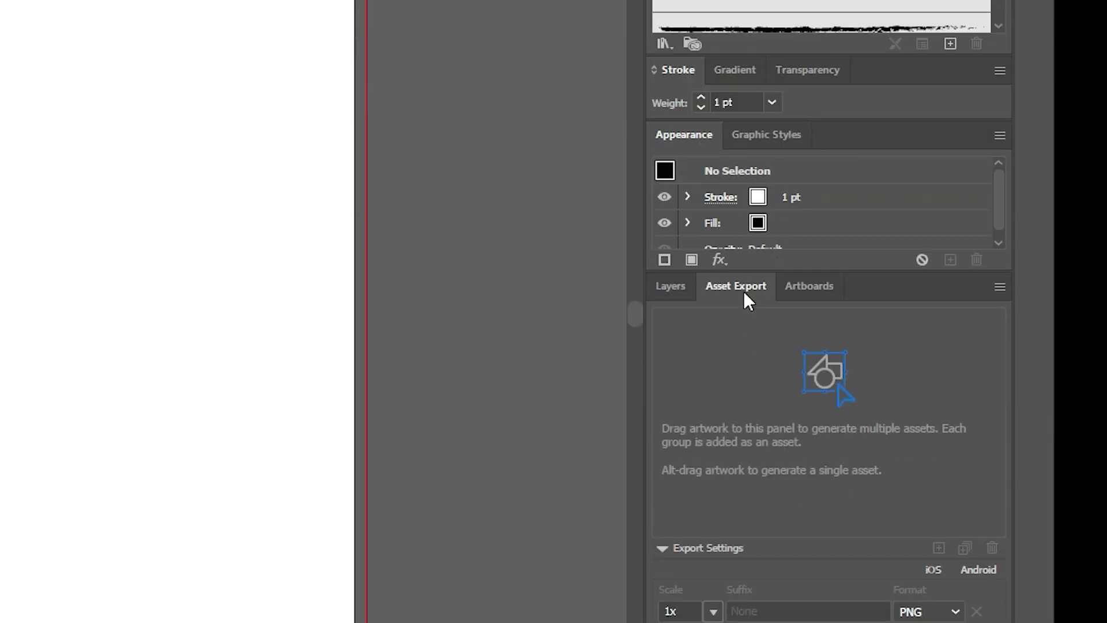
Detach the Asset Export panel from the Layers and Artboards group, float it beside the artboard, and close it.
{"action": "left_click_drag", "start_coordinate": [751, 281], "coordinate": [0, 5]}
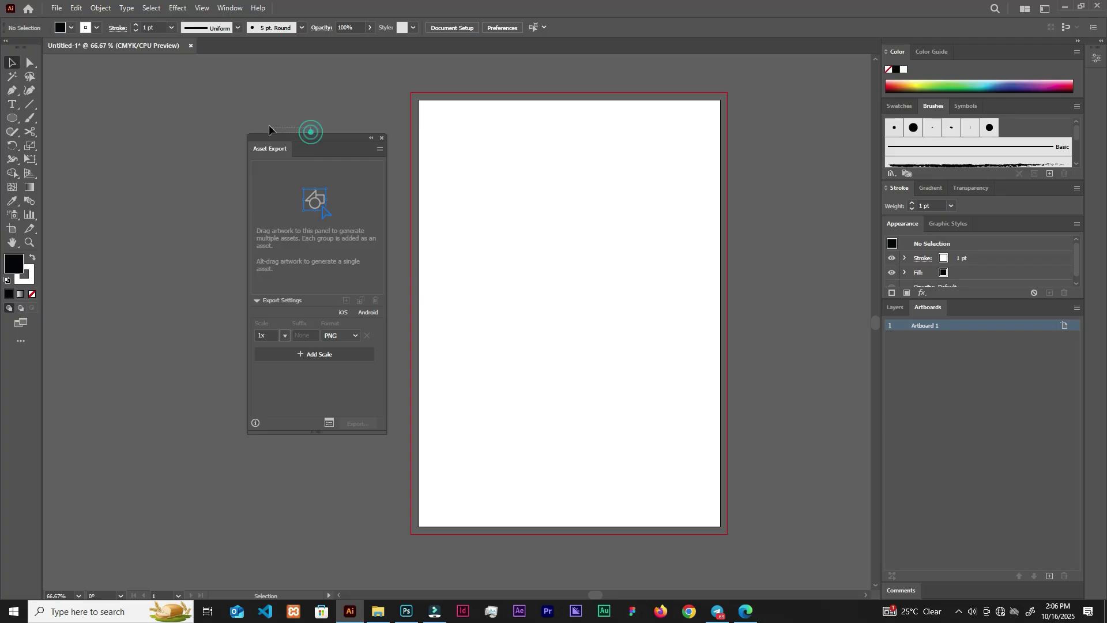
{"action": "left_click_drag", "start_coordinate": [279, 144], "coordinate": [264, 121]}
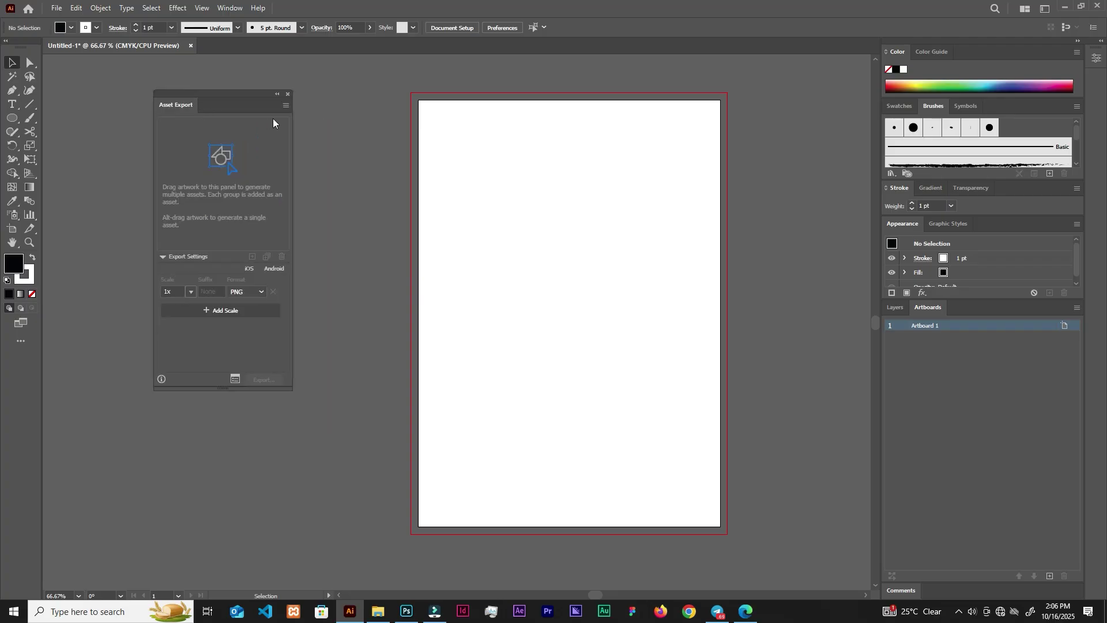
{"action": "left_click", "coordinate": [288, 94]}
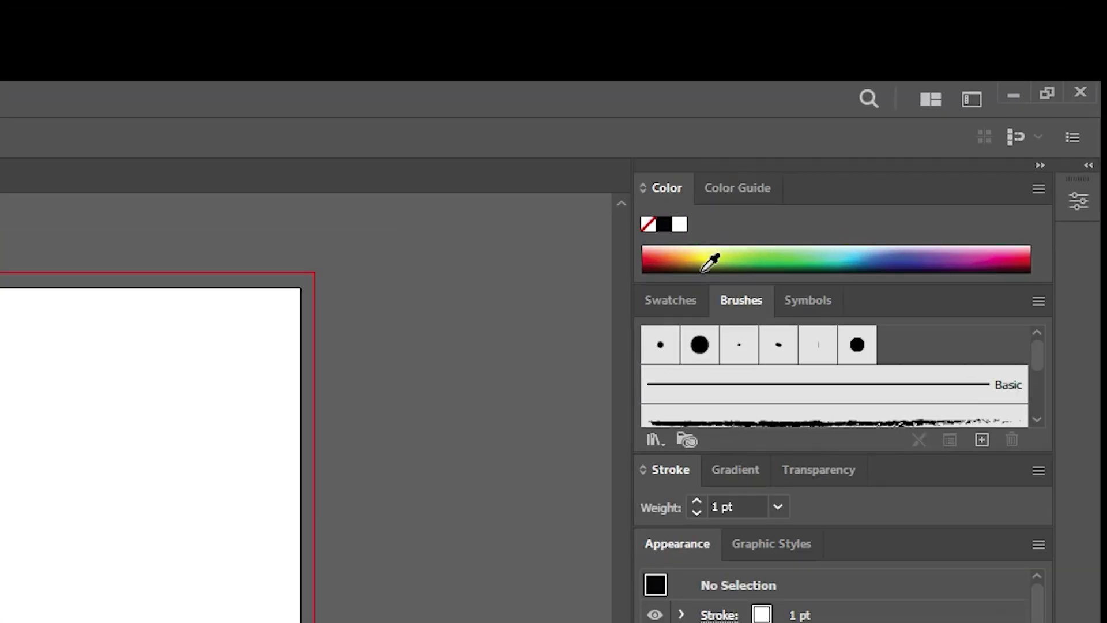
Float the Swatches panel beside the artboard and attach the Properties panel directly beneath it.
{"action": "left_click_drag", "start_coordinate": [677, 300], "coordinate": [0, 311]}
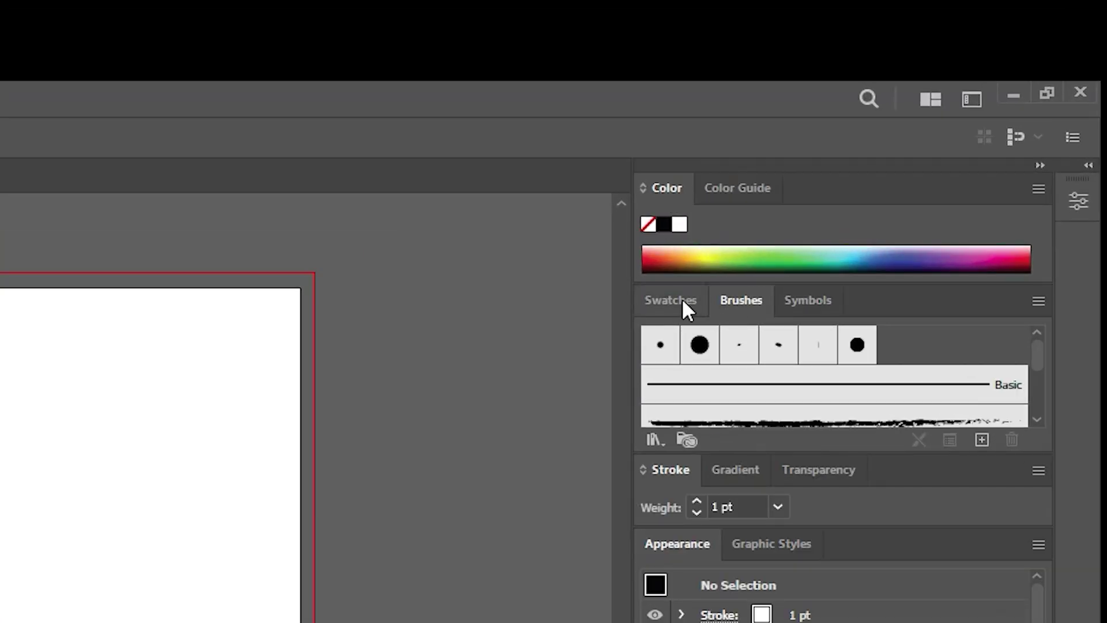
{"action": "left_click_drag", "start_coordinate": [277, 316], "coordinate": [191, 292]}
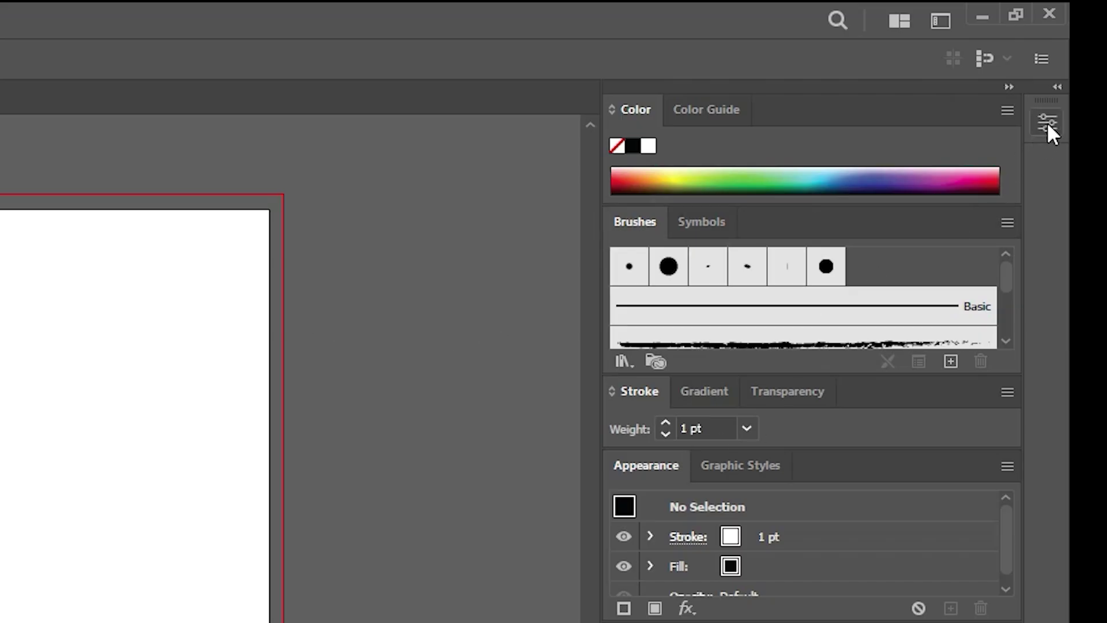
{"action": "left_click_drag", "start_coordinate": [1048, 122], "coordinate": [949, 154]}
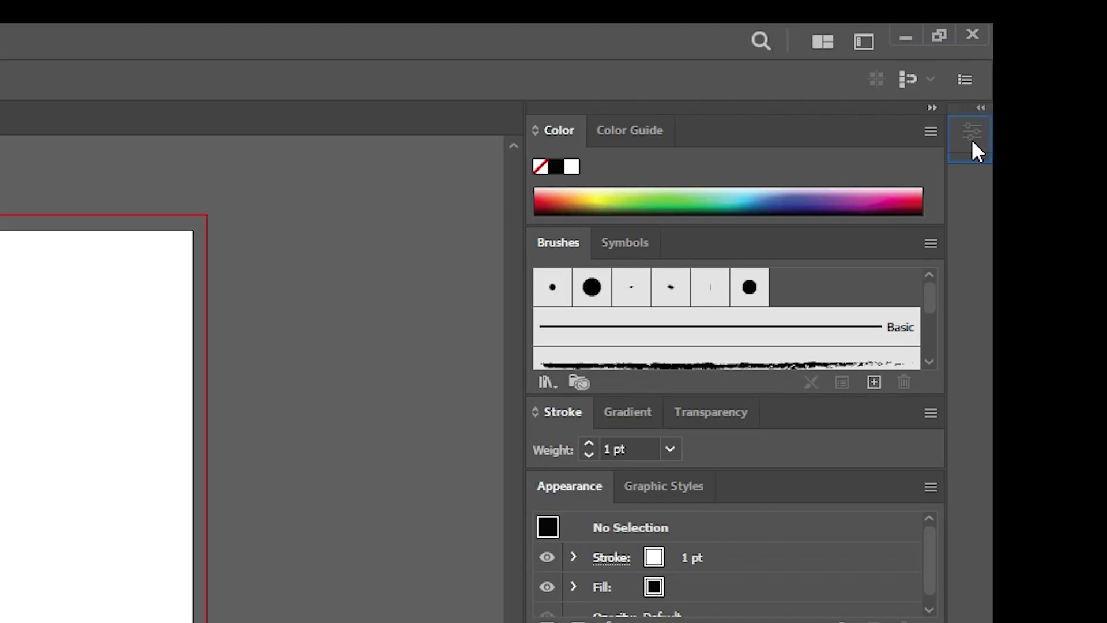
{"action": "left_click_drag", "start_coordinate": [970, 140], "coordinate": [191, 382]}
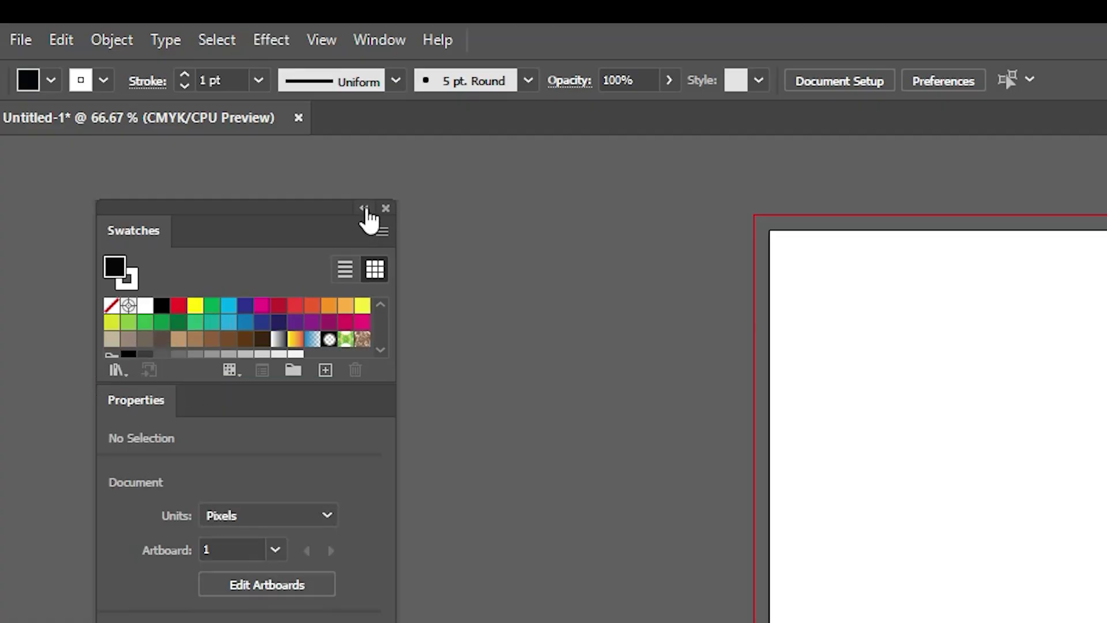
Toggle the floating Swatches and Properties stack between icons and full panels, leaving it collapsed to icons.
{"action": "left_click", "coordinate": [364, 209]}
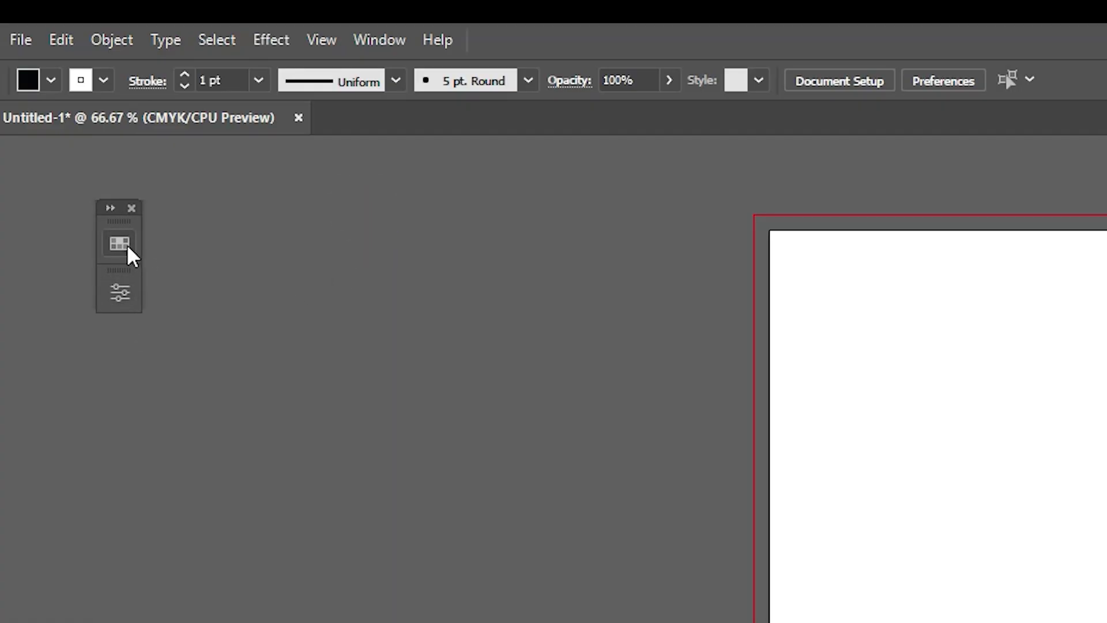
{"action": "left_click", "coordinate": [111, 207]}
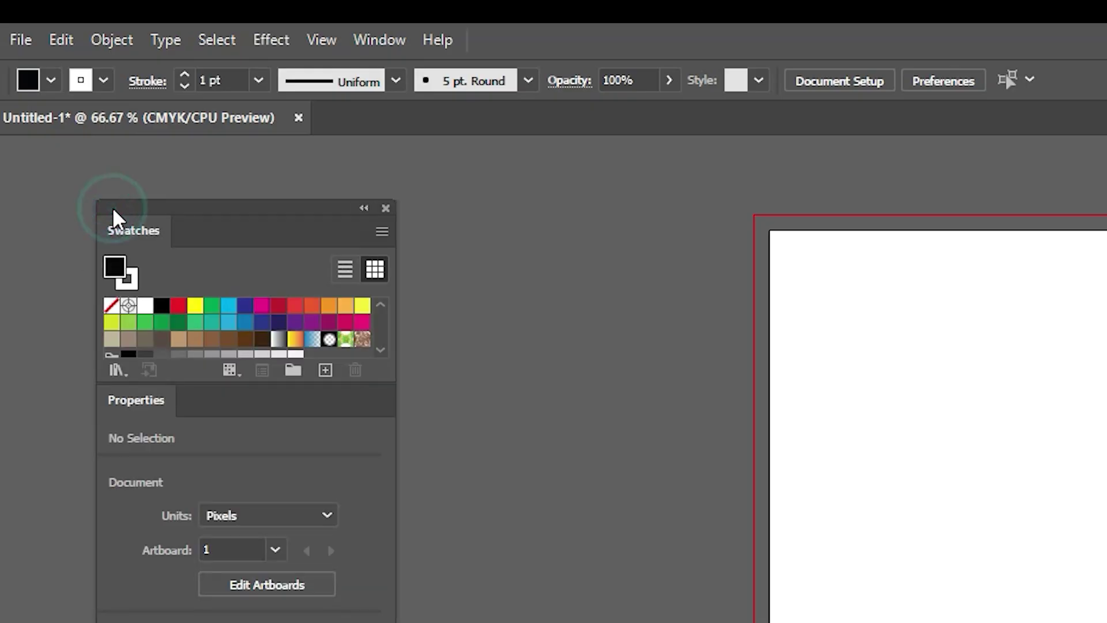
{"action": "left_click", "coordinate": [362, 208]}
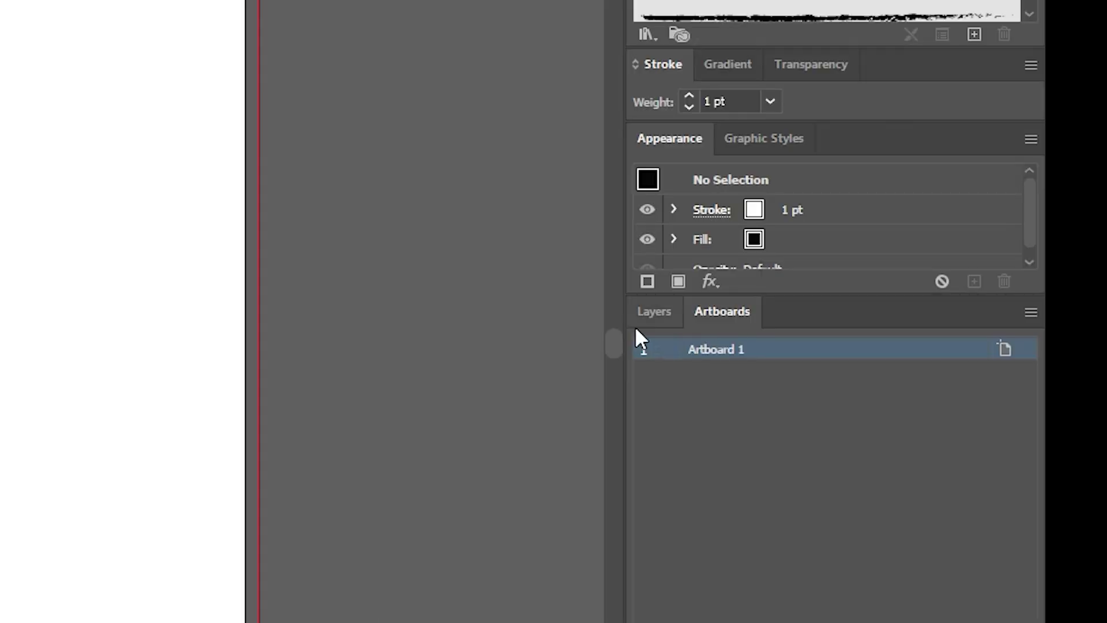
Move the Layers panel into the floating group with Properties, and collapse the remaining docked panels to icons.
{"action": "left_click", "coordinate": [653, 313]}
{"action": "left_click_drag", "start_coordinate": [658, 316], "coordinate": [190, 284]}
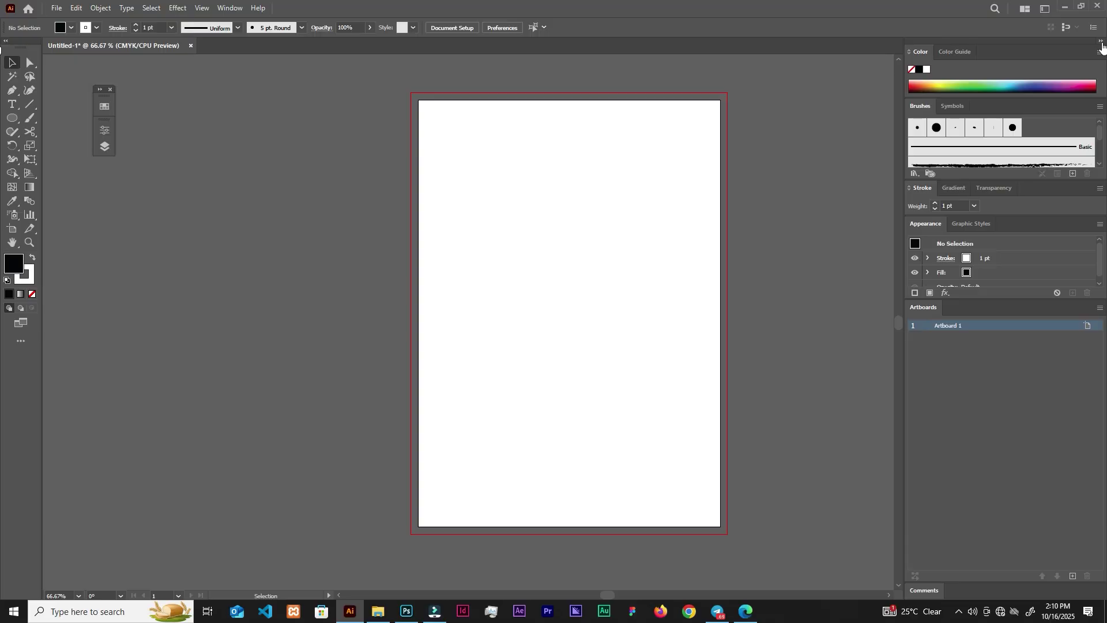
{"action": "left_click", "coordinate": [1098, 41]}
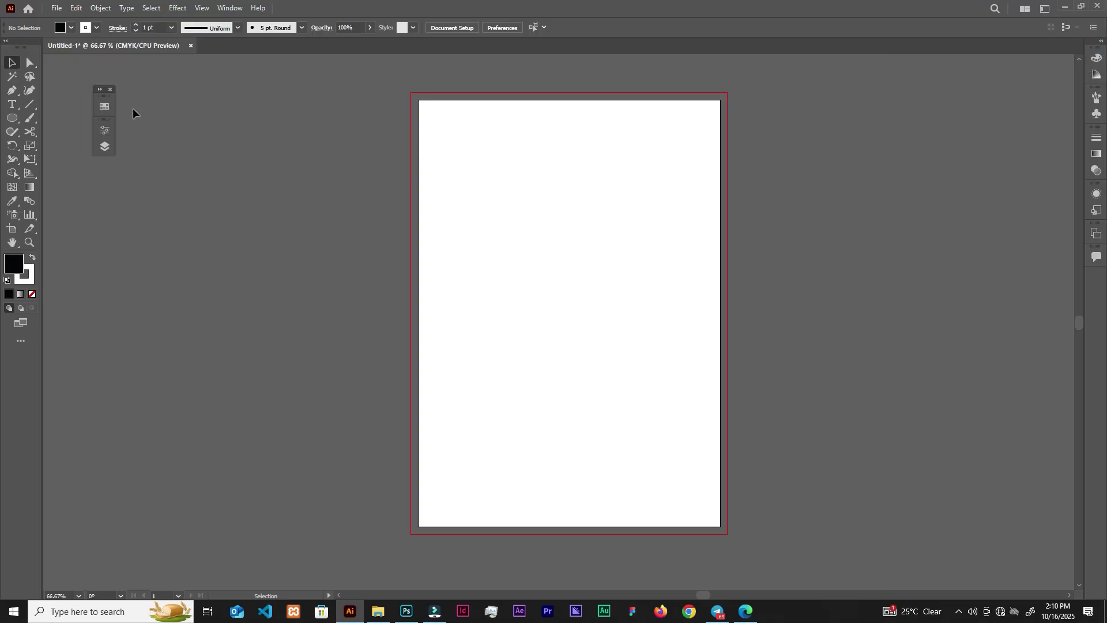
Merge Swatches into the same floating group as Properties and Layers, and expand the group to full panels.
{"action": "mouse_move", "coordinate": [107, 101]}
{"action": "left_mouse_down"}
{"action": "mouse_move", "coordinate": [280, 131]}
{"action": "mouse_move", "coordinate": [104, 98]}
{"action": "mouse_move", "coordinate": [123, 105]}
{"action": "left_mouse_up"}
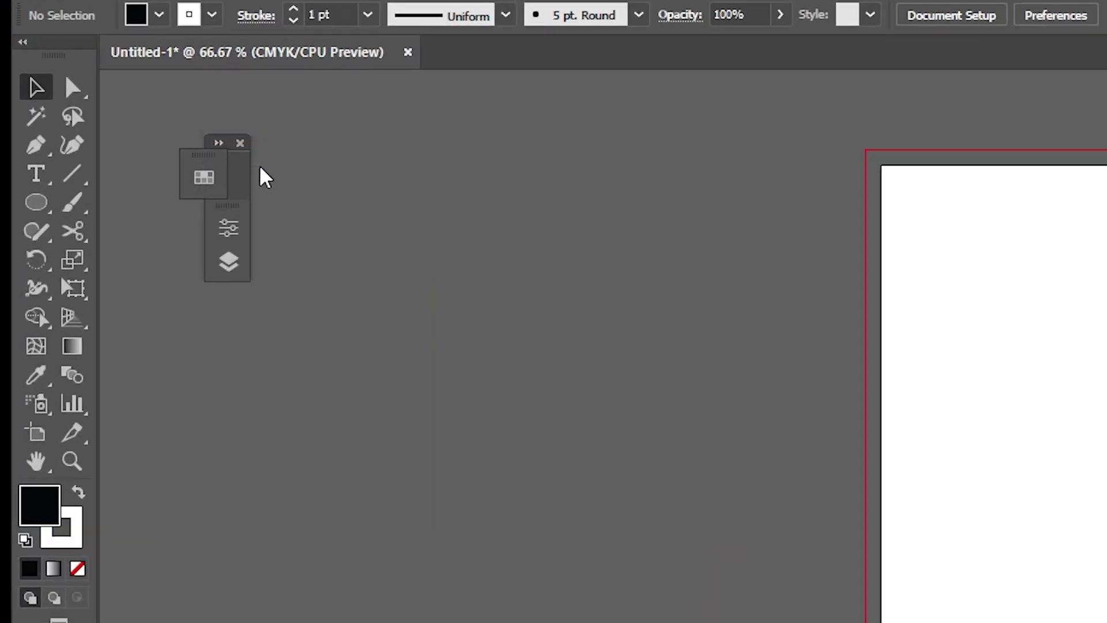
{"action": "left_click_drag", "start_coordinate": [265, 178], "coordinate": [223, 168]}
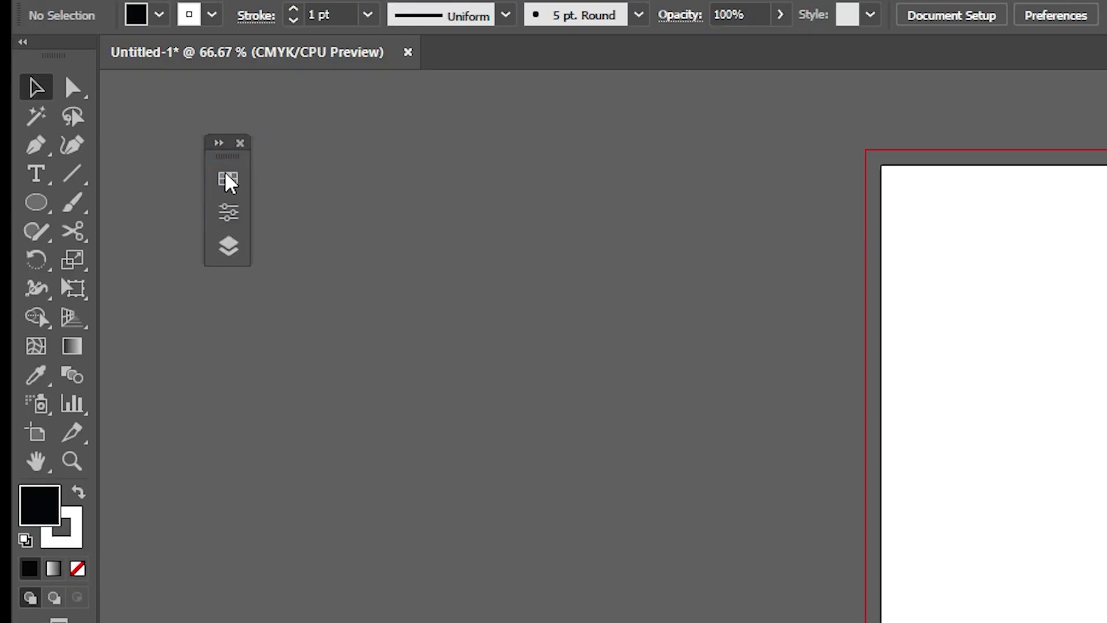
{"action": "left_click", "coordinate": [224, 143]}
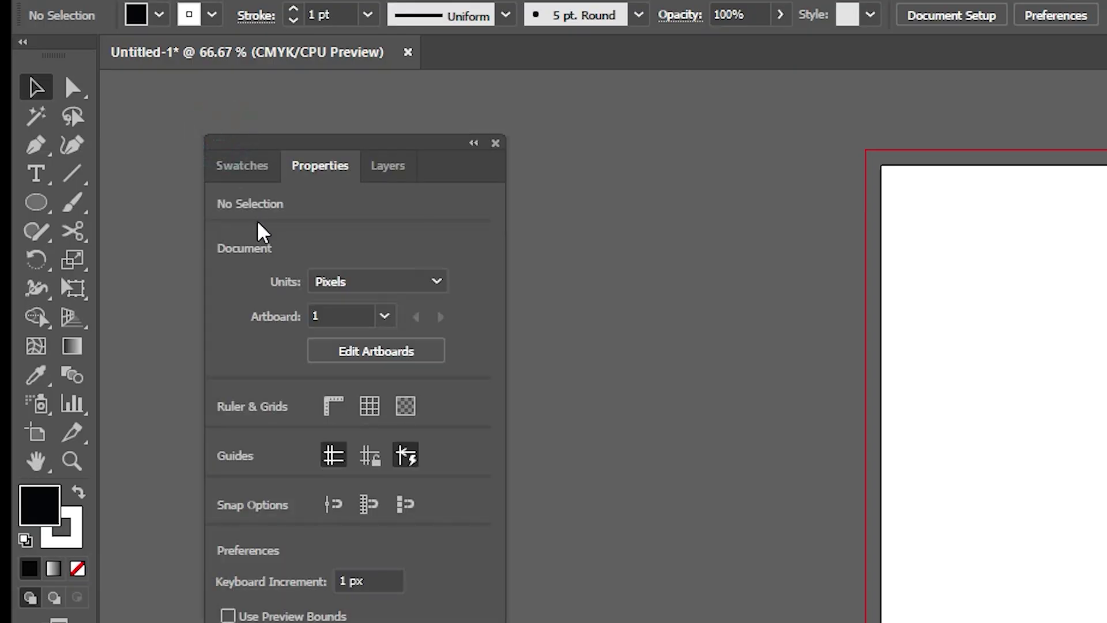
Dock the floating Swatches, Properties and Layers group as a new column alongside the collapsed panel icons.
{"action": "left_click_drag", "start_coordinate": [345, 143], "coordinate": [398, 141]}
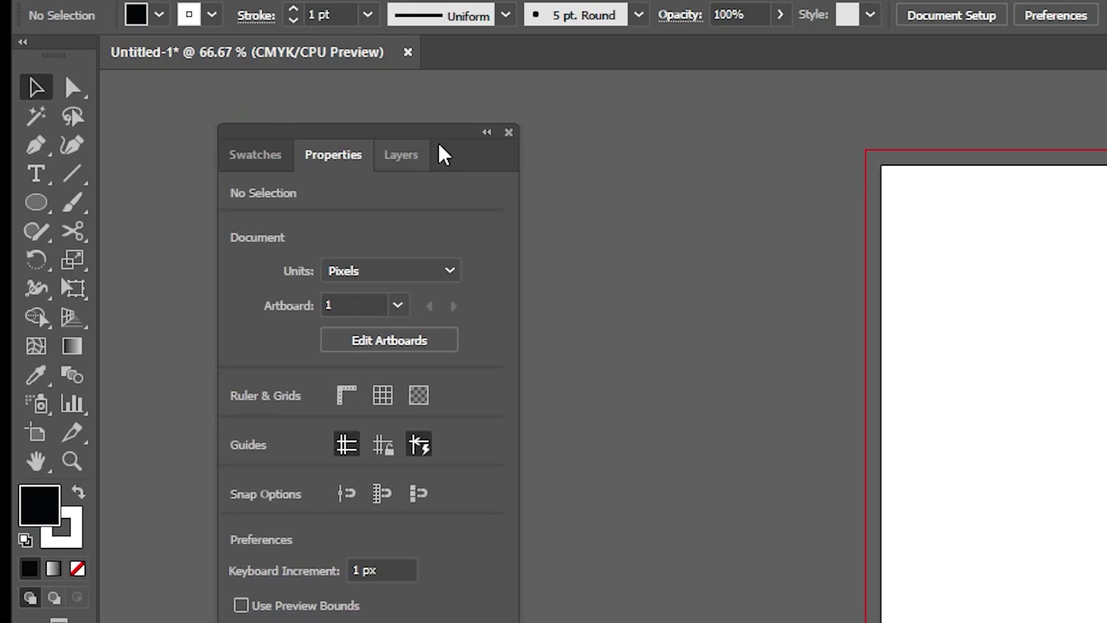
{"action": "left_click_drag", "start_coordinate": [357, 133], "coordinate": [824, 213]}
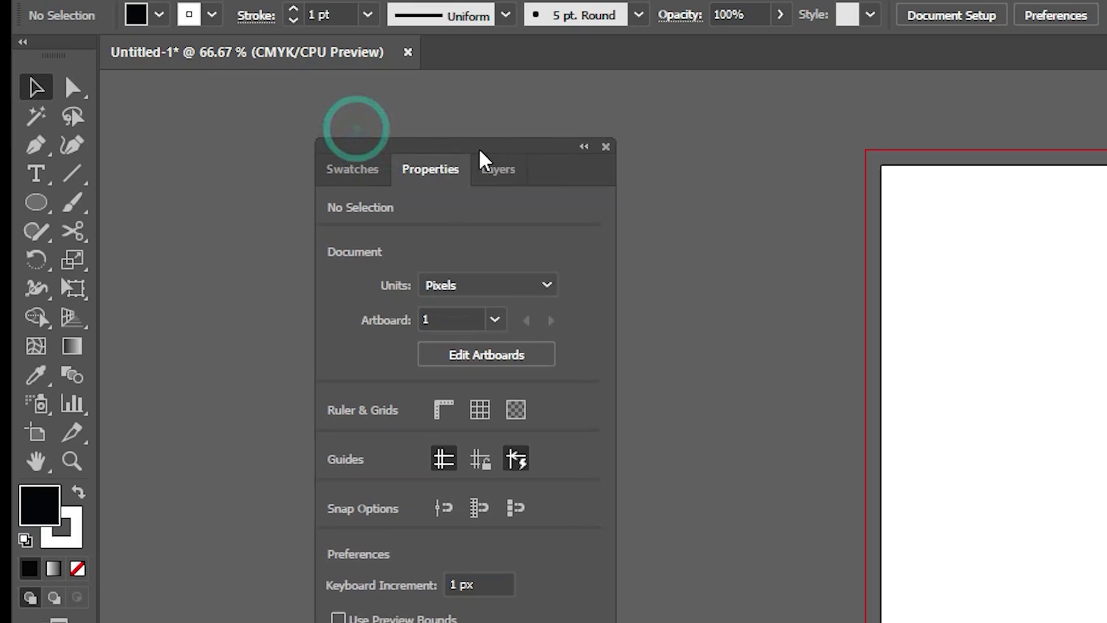
{"action": "left_click_drag", "start_coordinate": [237, 212], "coordinate": [809, 403]}
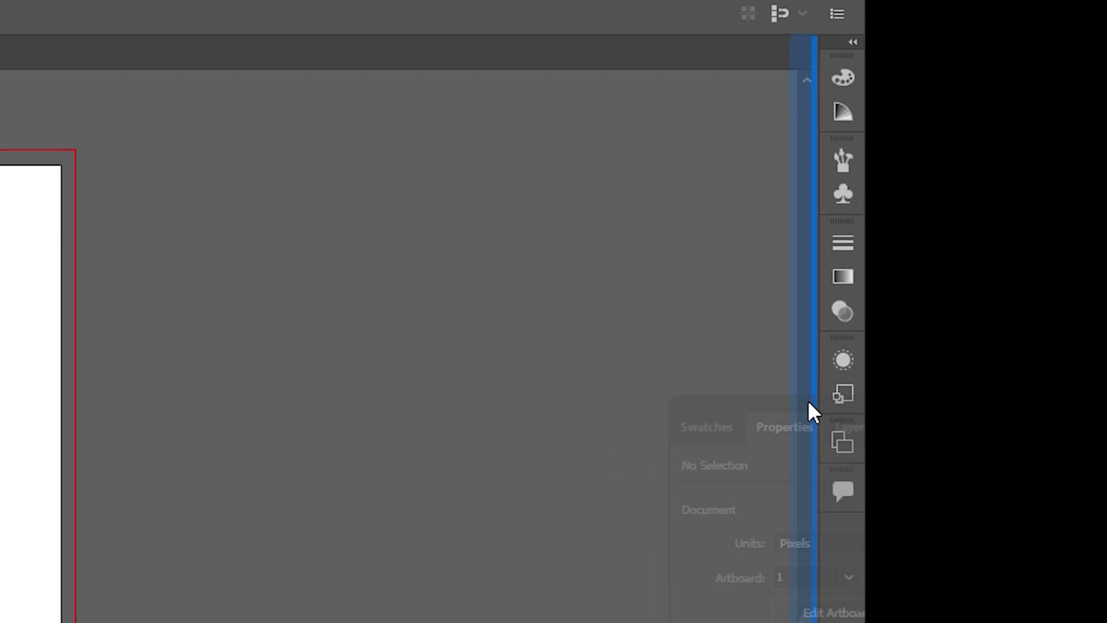
{"action": "left_click_drag", "start_coordinate": [813, 412], "coordinate": [805, 238]}
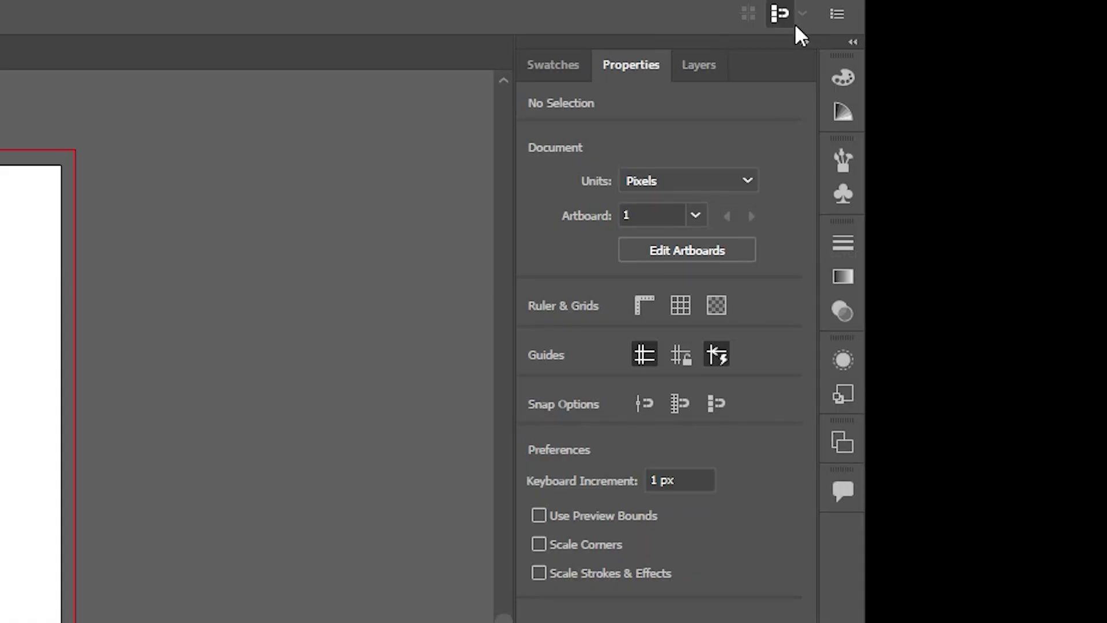
View the Layers and Swatches panels in the newly docked group, and return to Properties.
{"action": "left_click", "coordinate": [699, 68]}
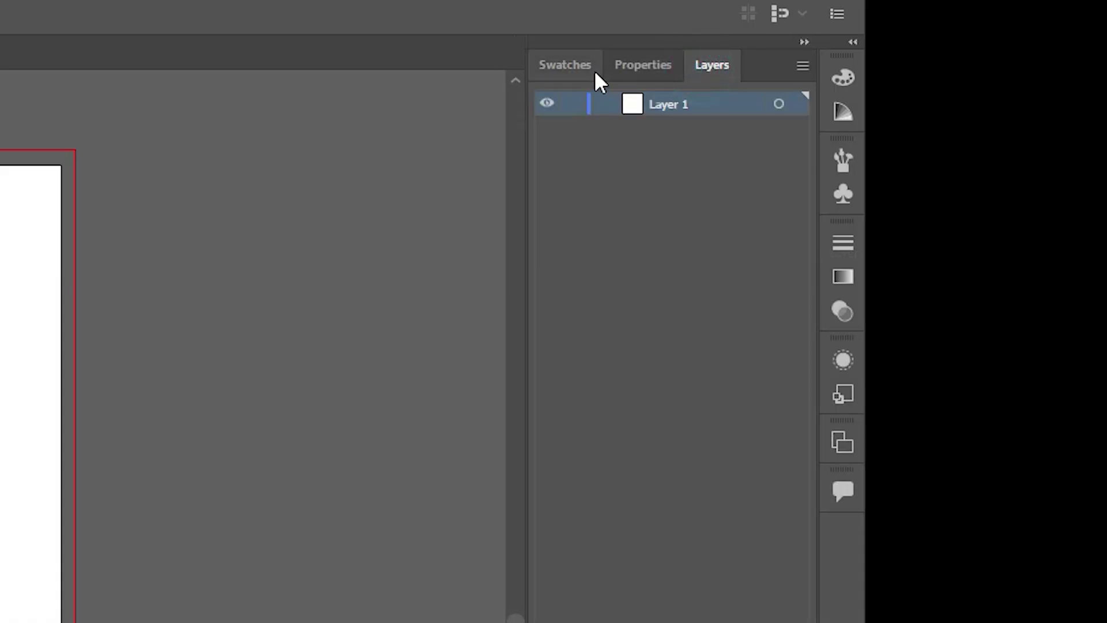
{"action": "left_click", "coordinate": [574, 72]}
{"action": "left_click", "coordinate": [640, 65]}
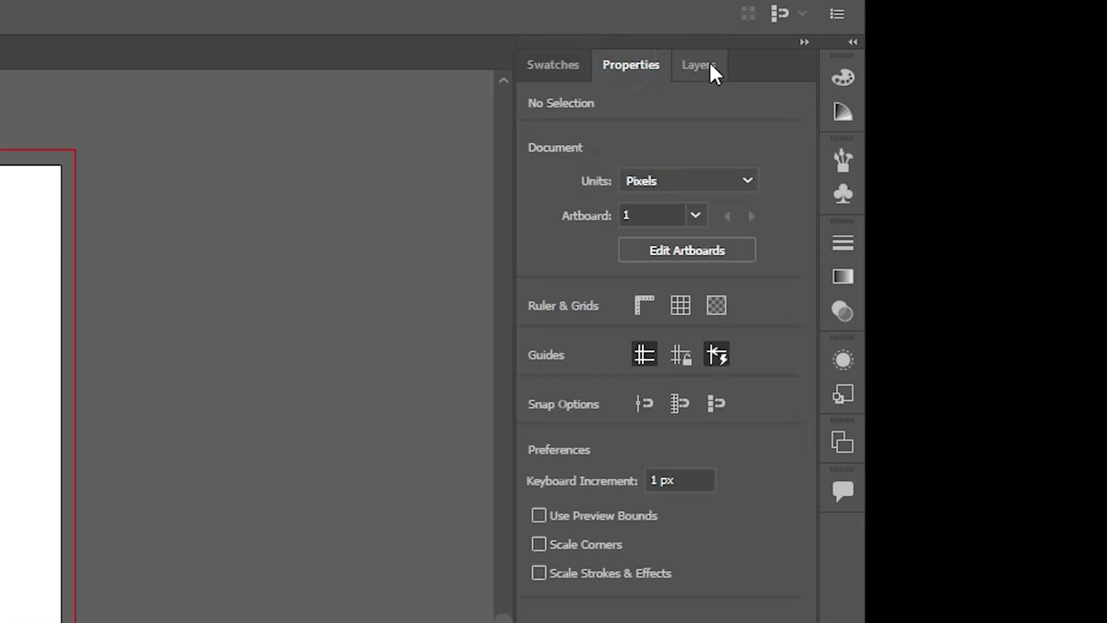
Collapse the Swatches, Properties and Layers column to icons, and move Swatches and Properties into the Artboards group of the expanded neighbouring dock.
{"action": "left_click", "coordinate": [805, 41]}
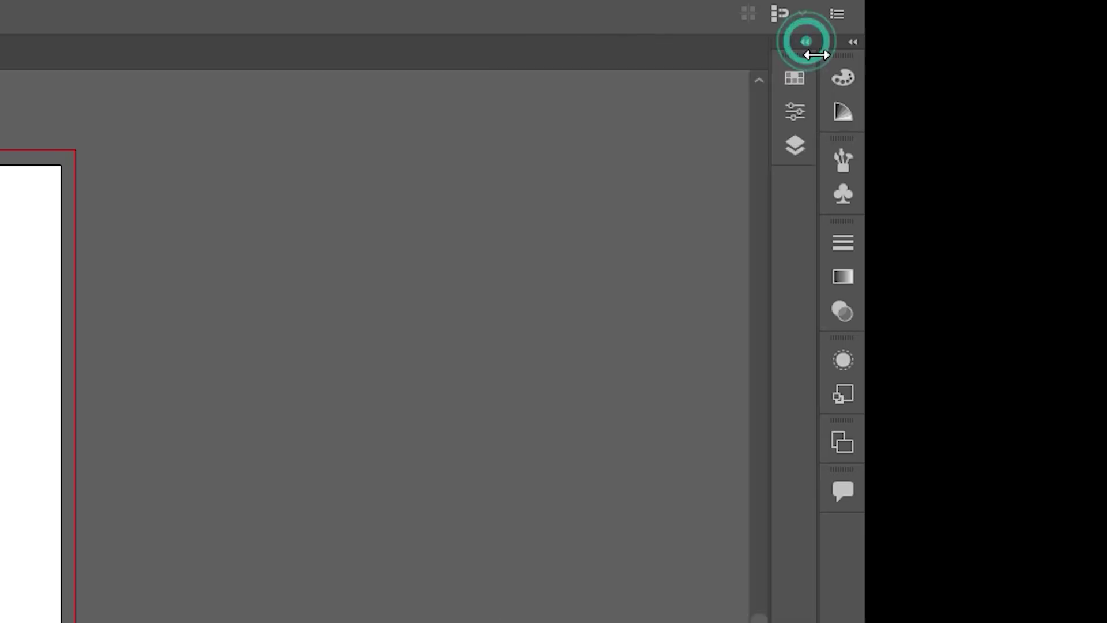
{"action": "left_click", "coordinate": [852, 42]}
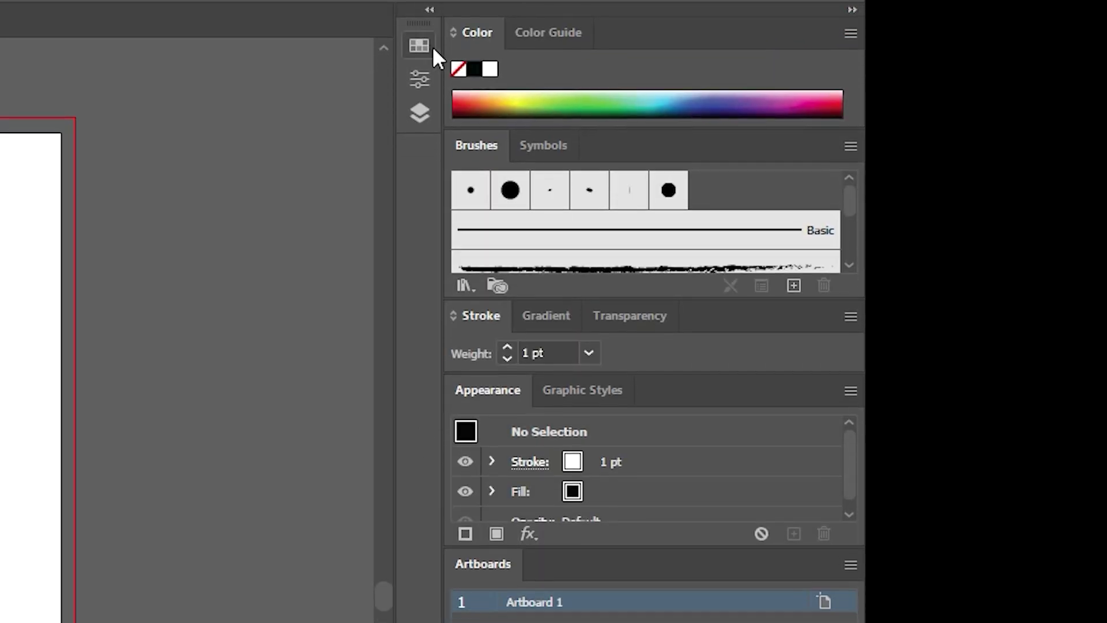
{"action": "left_click_drag", "start_coordinate": [425, 40], "coordinate": [569, 566]}
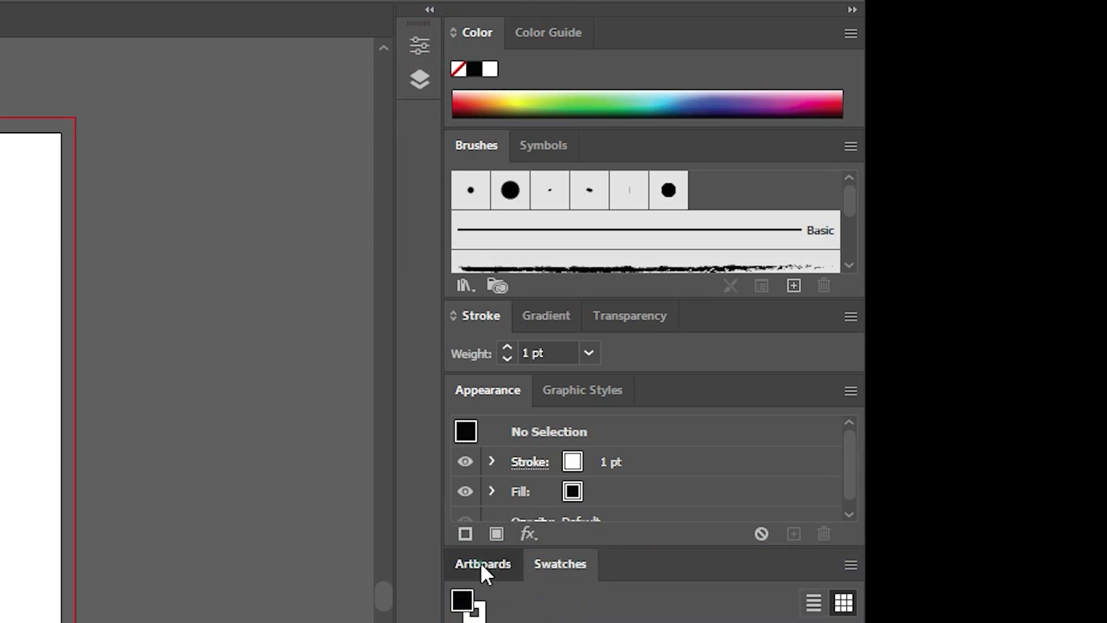
{"action": "left_click", "coordinate": [558, 565]}
{"action": "left_click_drag", "start_coordinate": [424, 39], "coordinate": [634, 572]}
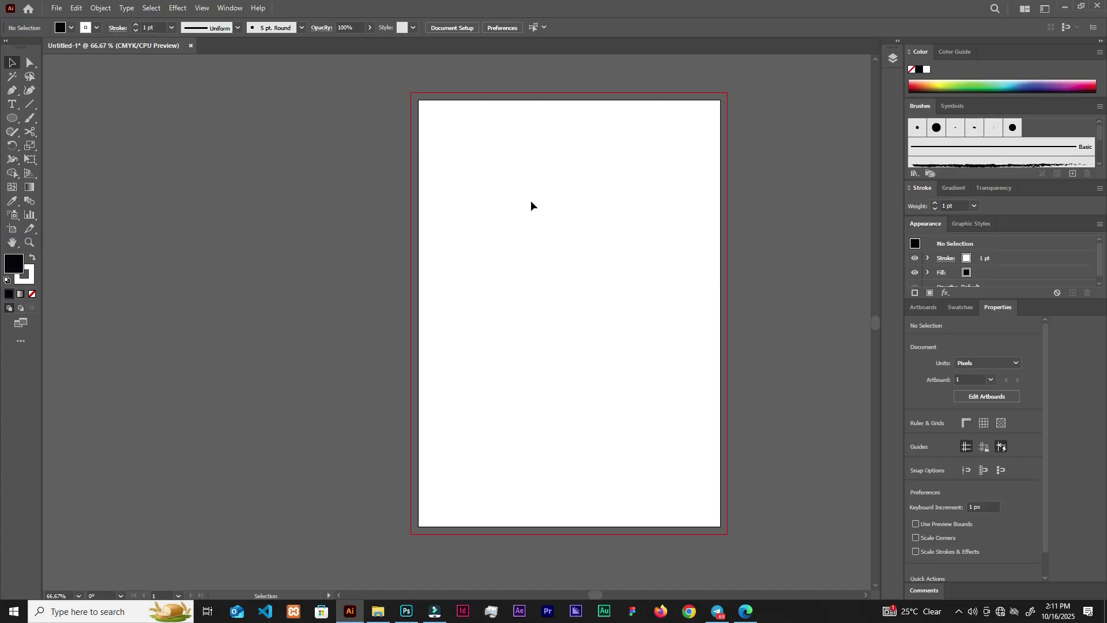
Switch the workspace from the custom layout to Essentials Classic.
{"action": "left_click", "coordinate": [229, 7]}
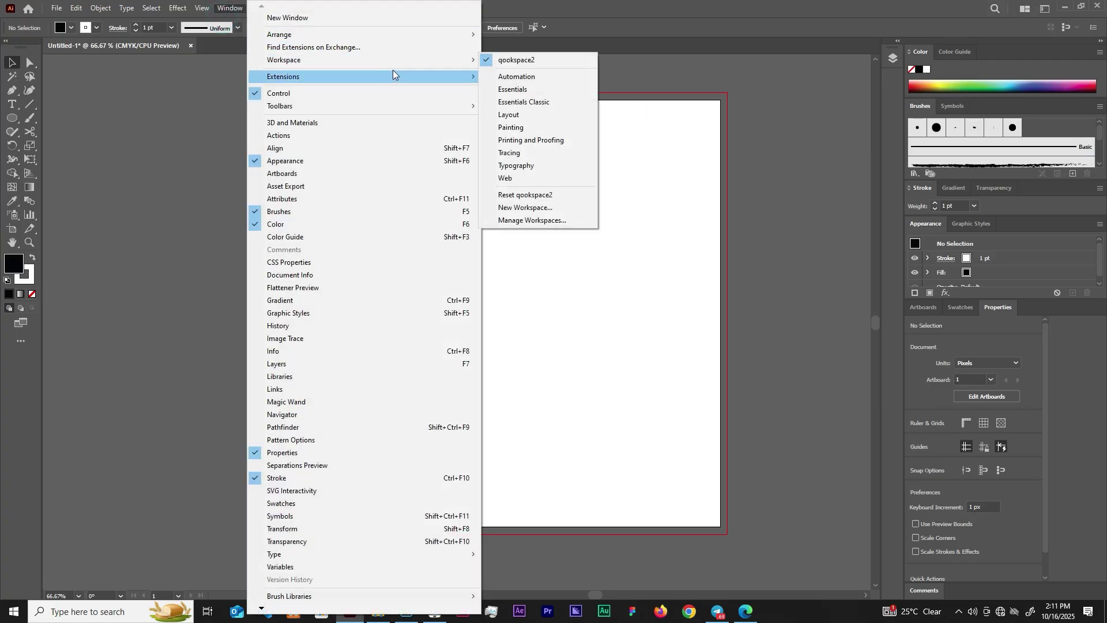
{"action": "mouse_move", "coordinate": [477, 60]}
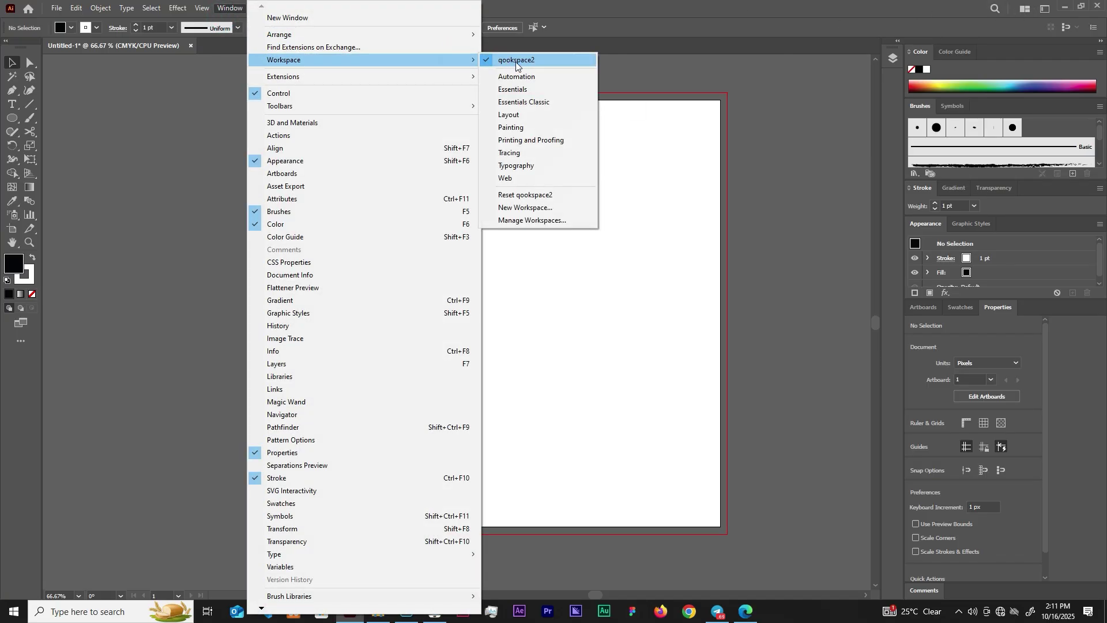
{"action": "left_click", "coordinate": [515, 104]}
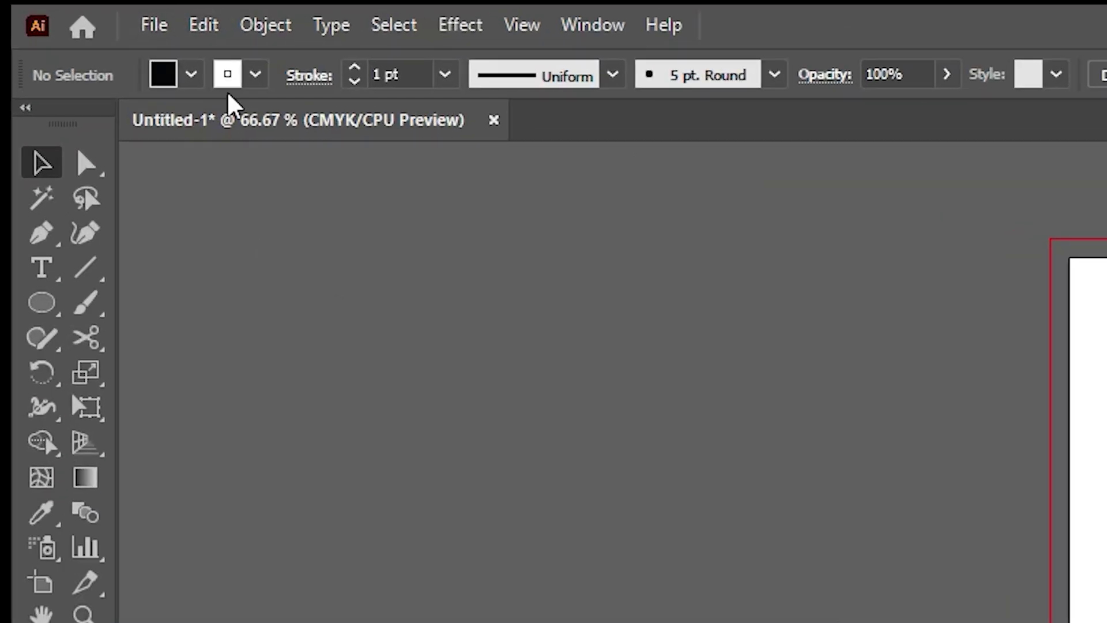
Examine the file formats offered when saving Untitled-1 under a new name, keep Adobe Illustrator (*.AI), and cancel without saving.
{"action": "left_click", "coordinate": [106, 19]}
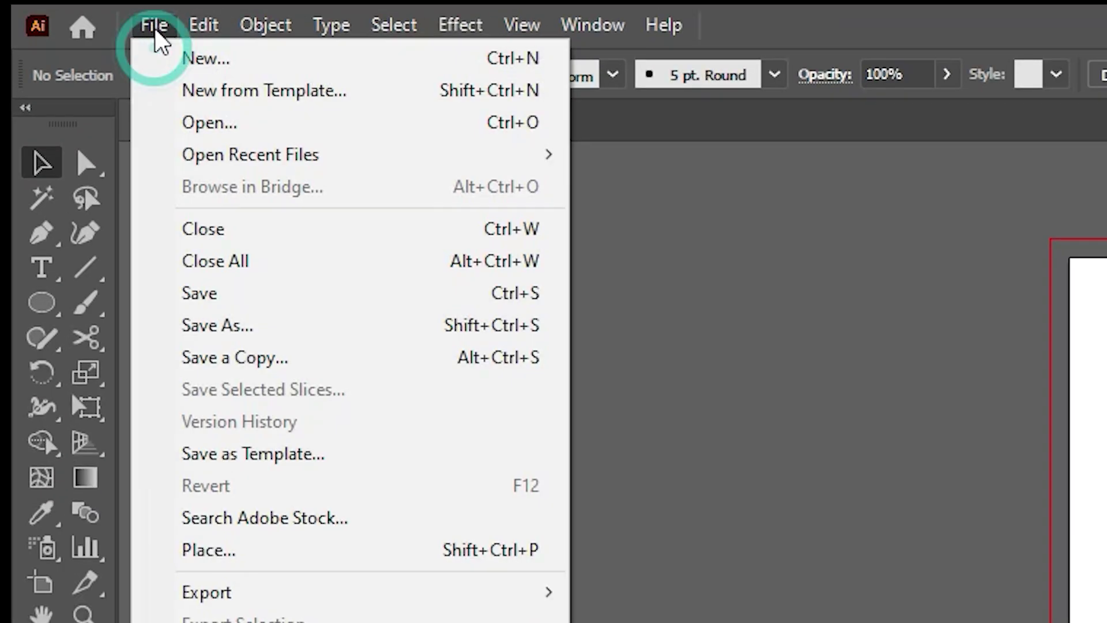
{"action": "left_click", "coordinate": [210, 323]}
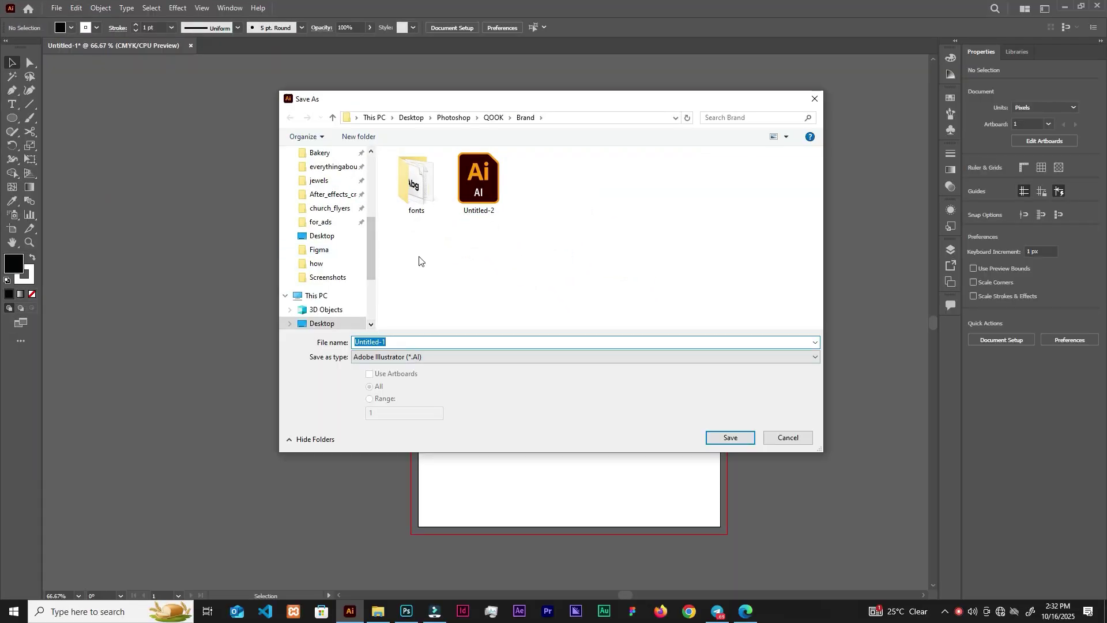
{"action": "left_click", "coordinate": [438, 358]}
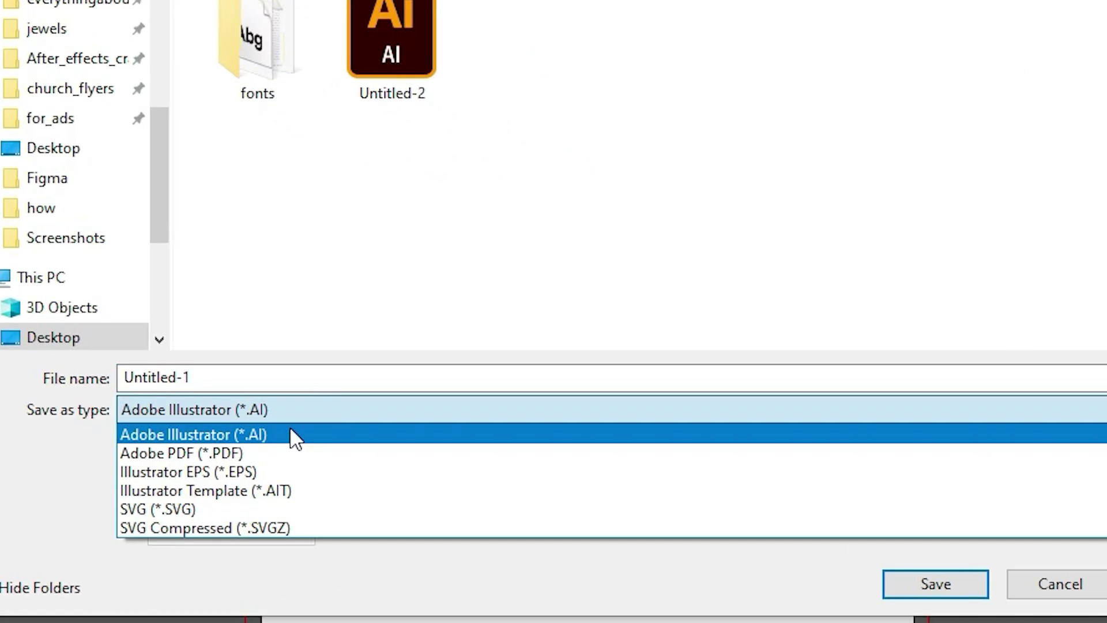
{"action": "left_click", "coordinate": [292, 433]}
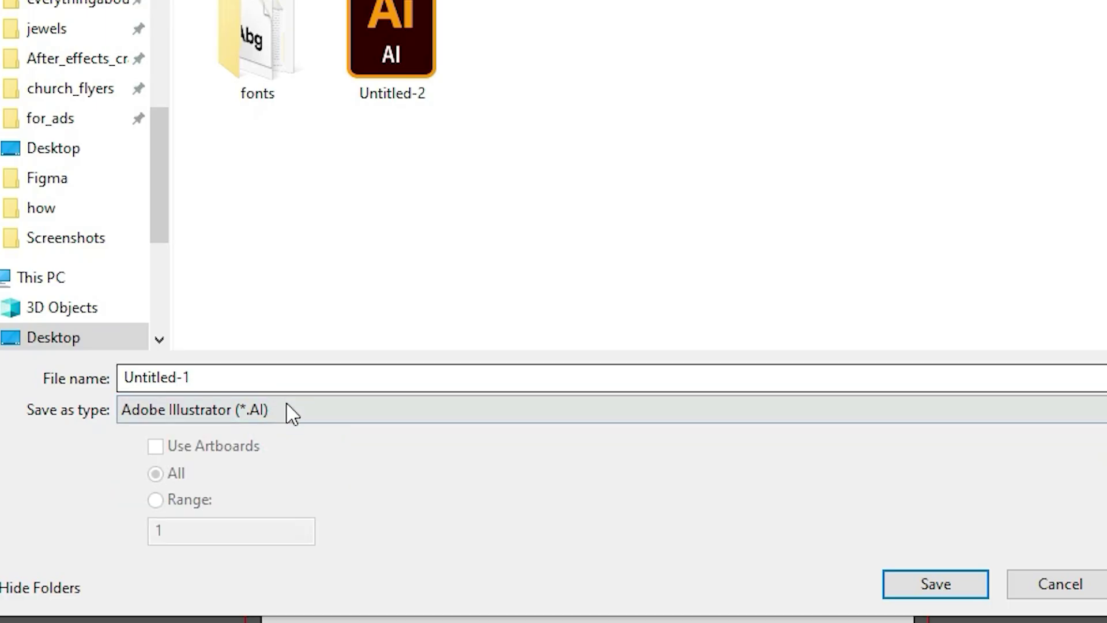
{"action": "left_click", "coordinate": [286, 405]}
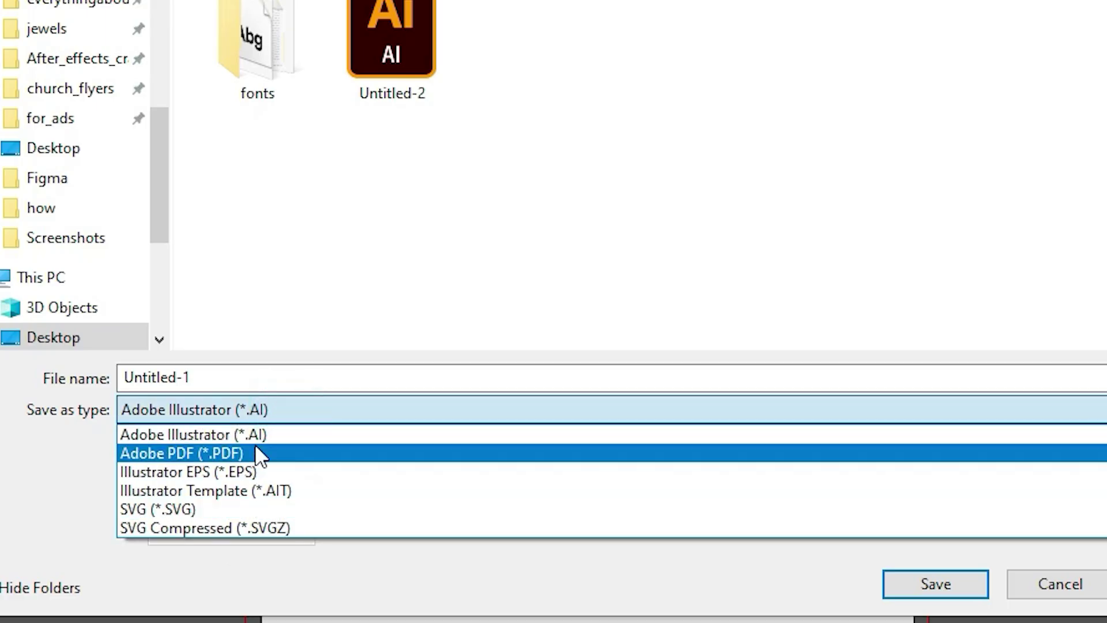
{"action": "left_click", "coordinate": [381, 403]}
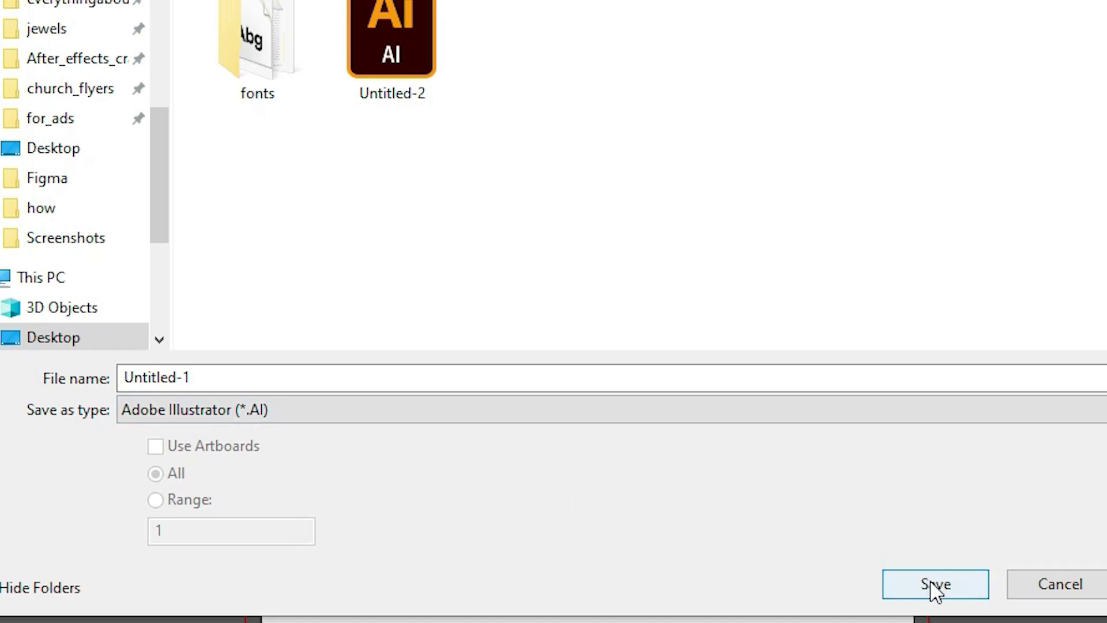
{"action": "left_click", "coordinate": [1060, 590]}
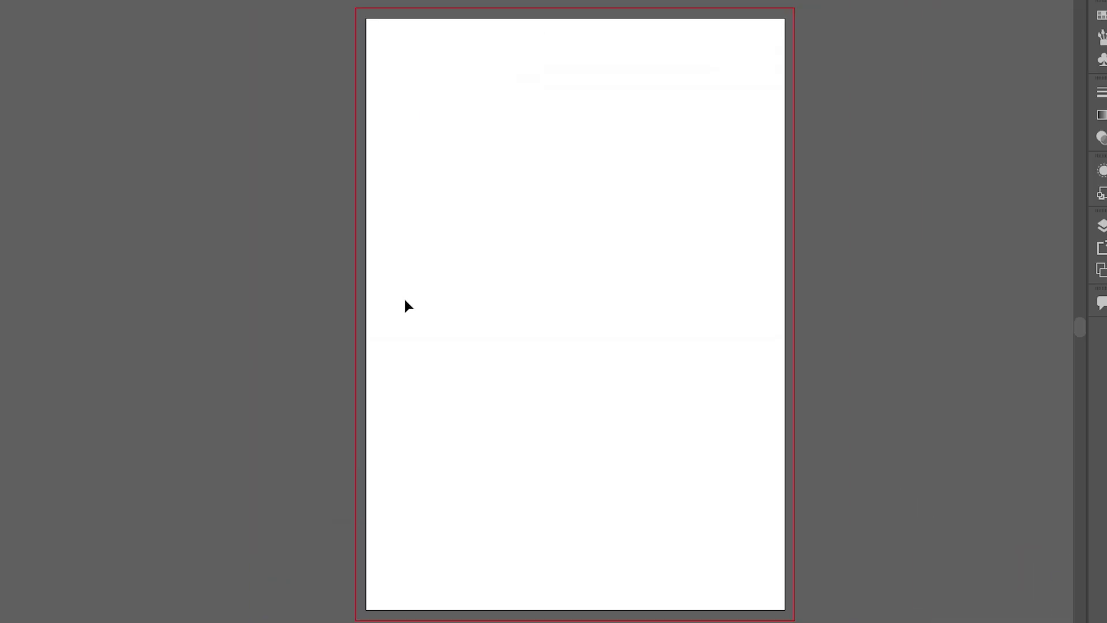